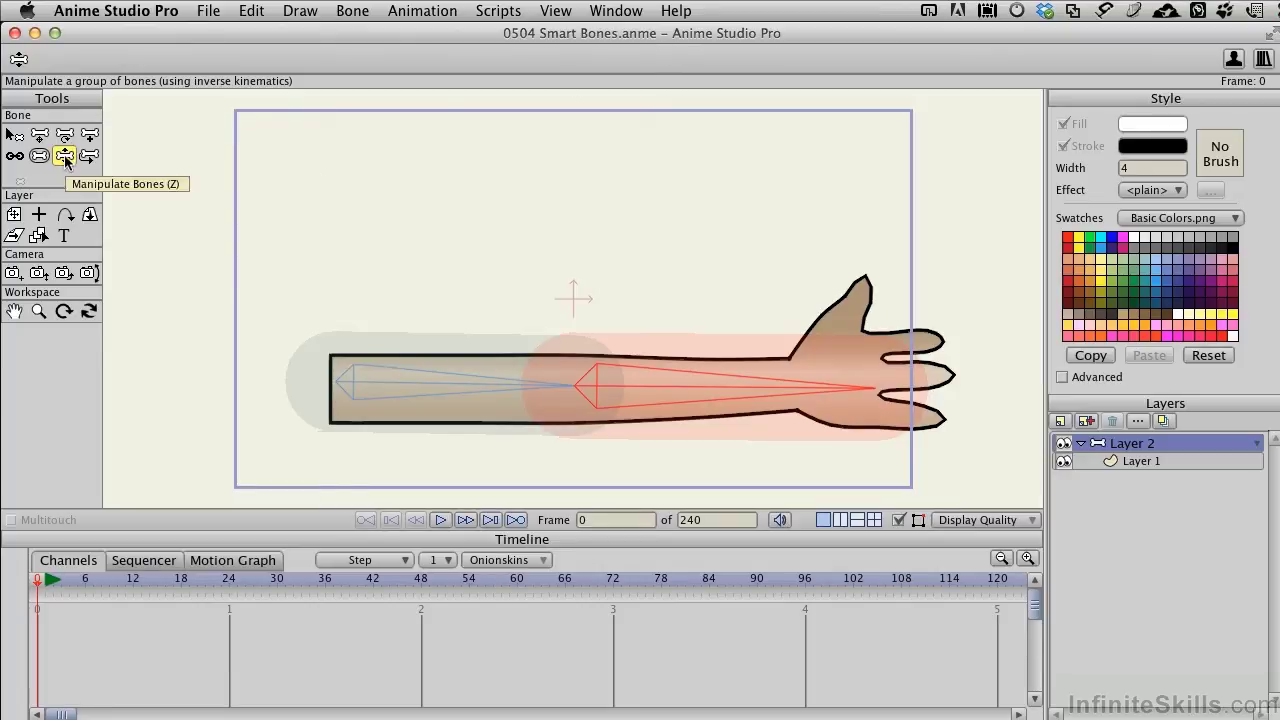
Test the arm rig by bending the forearm upward, then undo the bend.
{"action": "left_click_drag", "start_coordinate": [760, 400], "coordinate": [917, 361]}
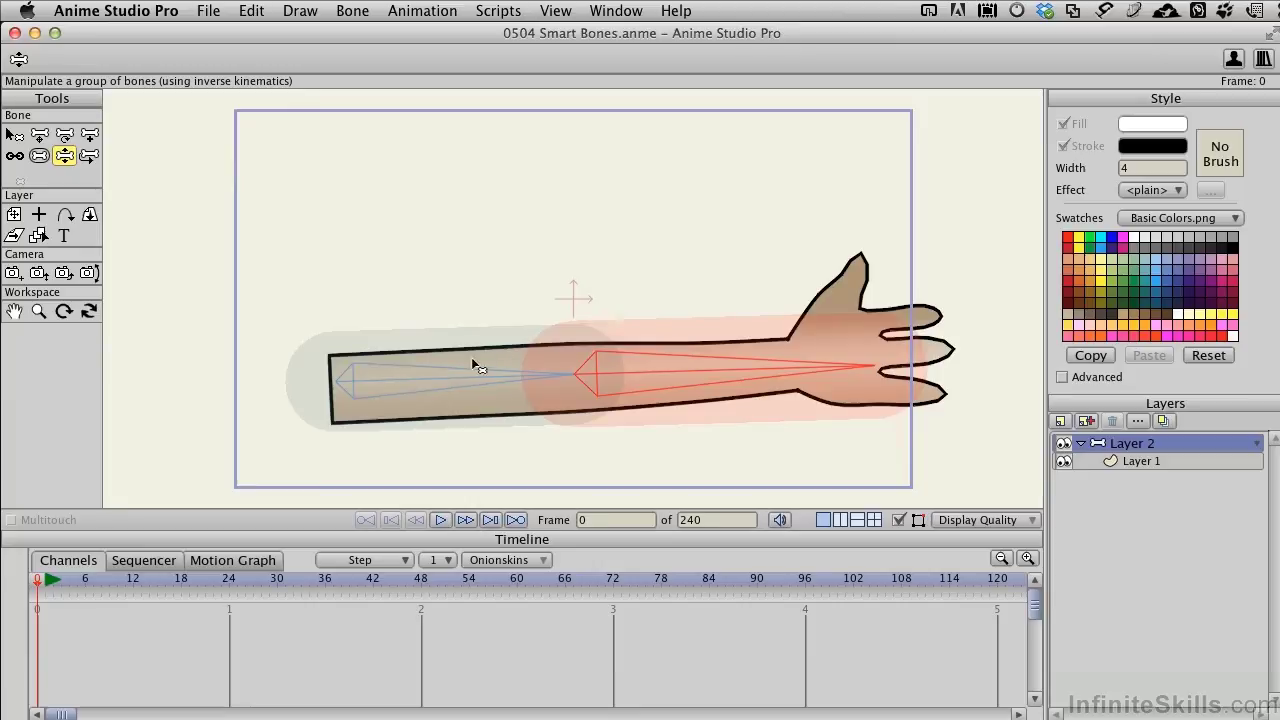
{"action": "left_click_drag", "start_coordinate": [510, 383], "coordinate": [510, 384]}
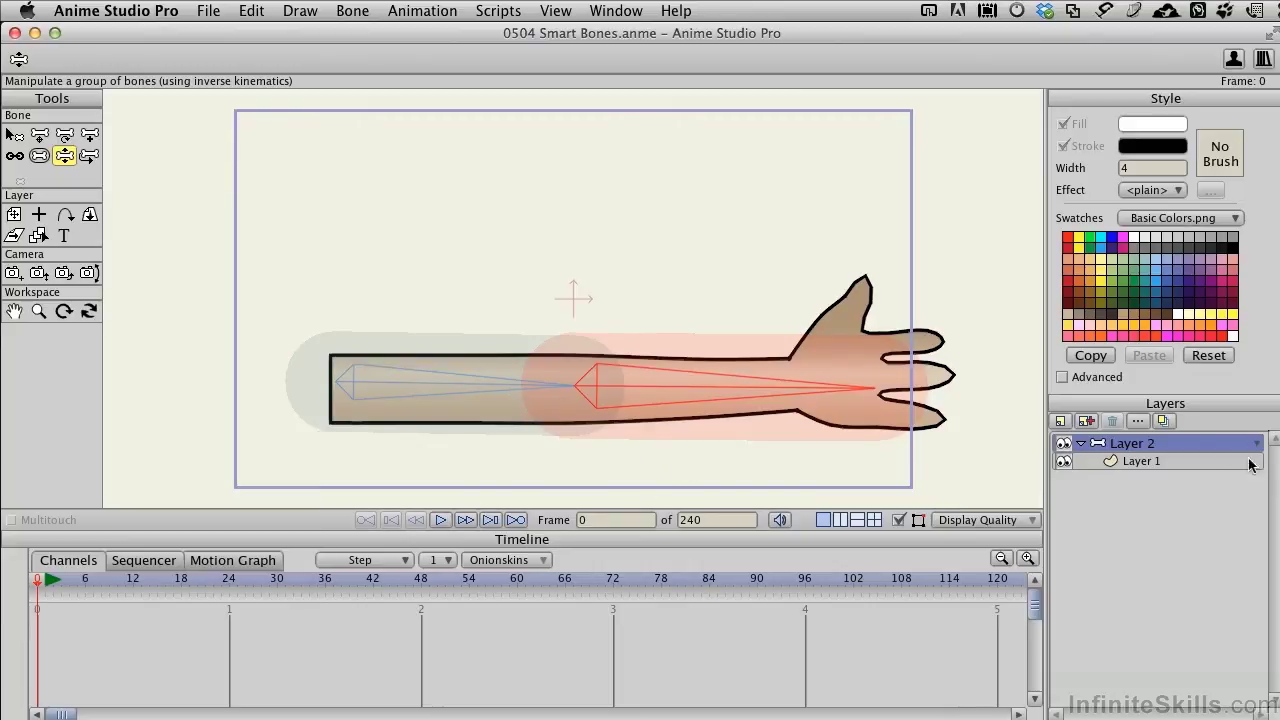
{"action": "left_click", "coordinate": [1184, 463]}
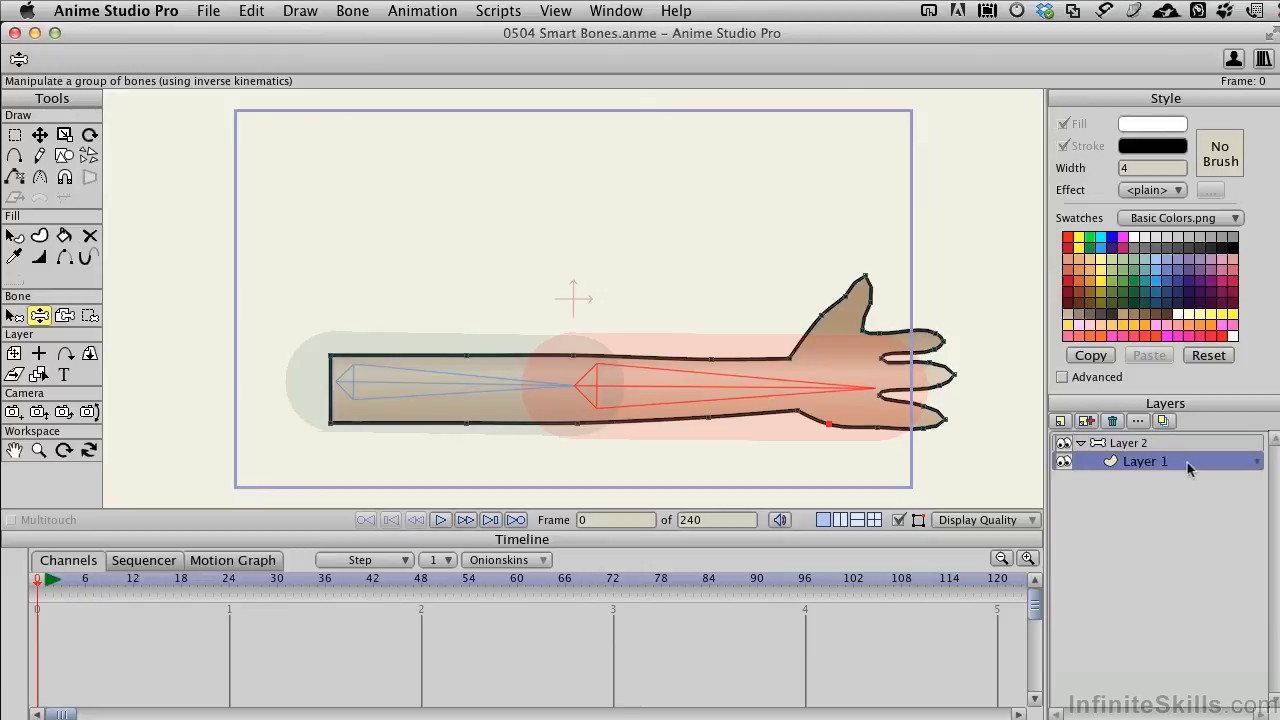
{"action": "left_click", "coordinate": [40, 136]}
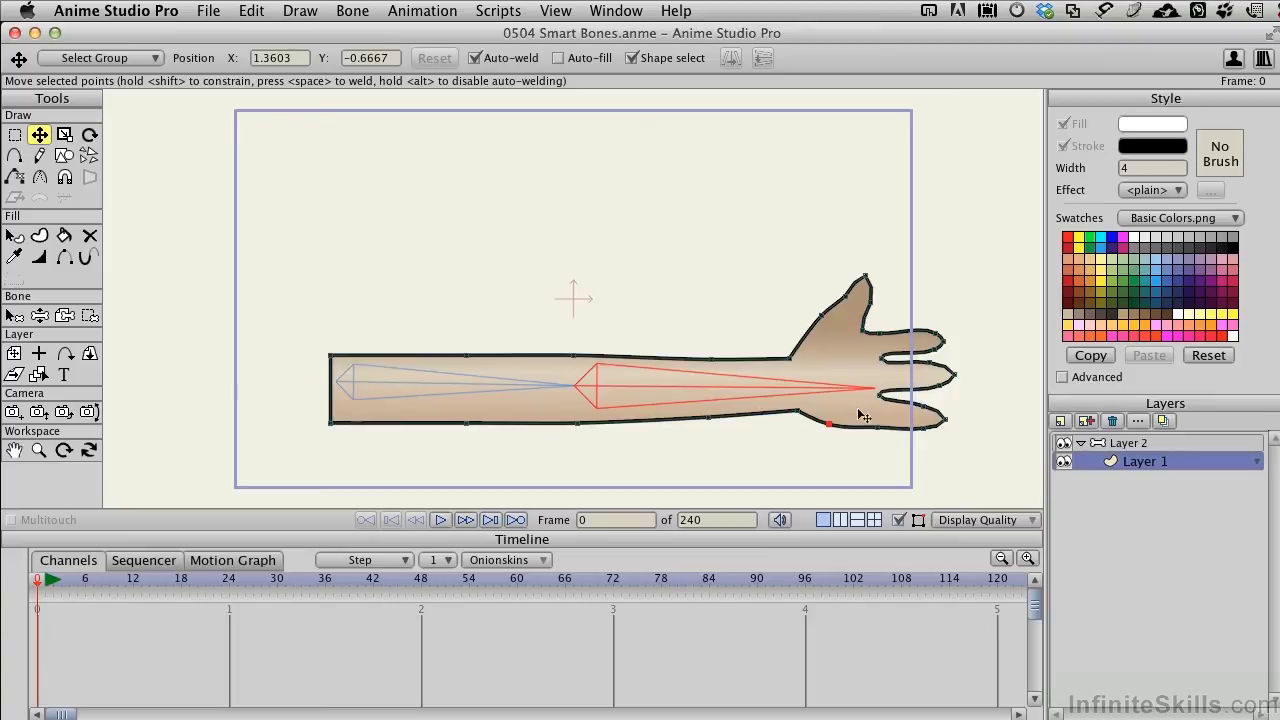
{"action": "left_click", "coordinate": [1140, 446]}
{"action": "key", "text": "z"}
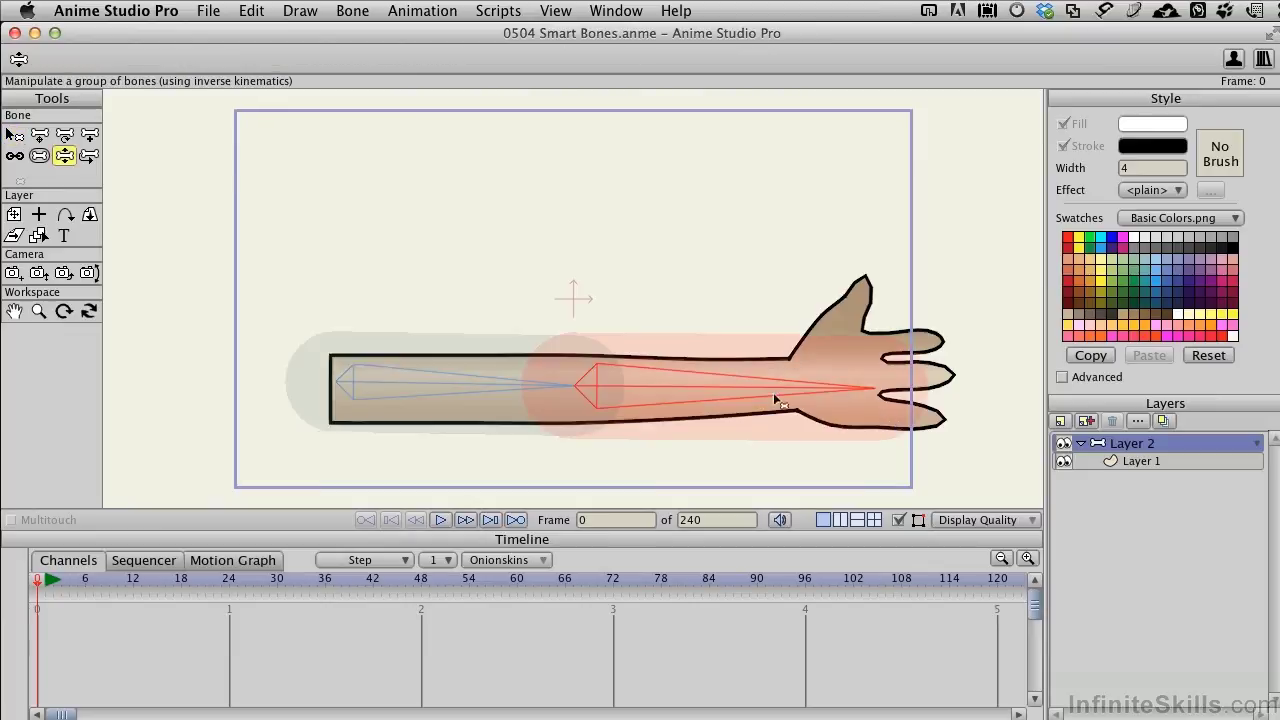
{"action": "mouse_move", "coordinate": [773, 383]}
{"action": "left_mouse_down"}
{"action": "mouse_move", "coordinate": [675, 215]}
{"action": "mouse_move", "coordinate": [523, 117]}
{"action": "mouse_move", "coordinate": [437, 88]}
{"action": "left_mouse_up"}
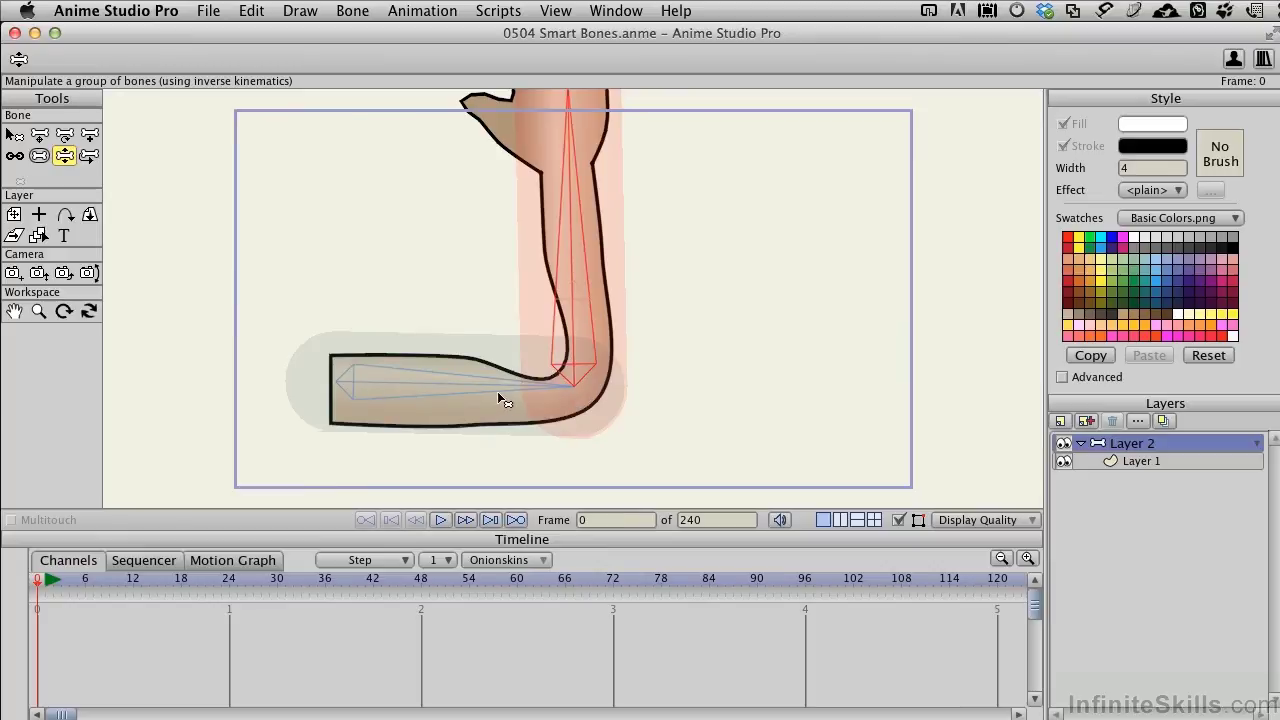
{"action": "key", "text": "super+z"}
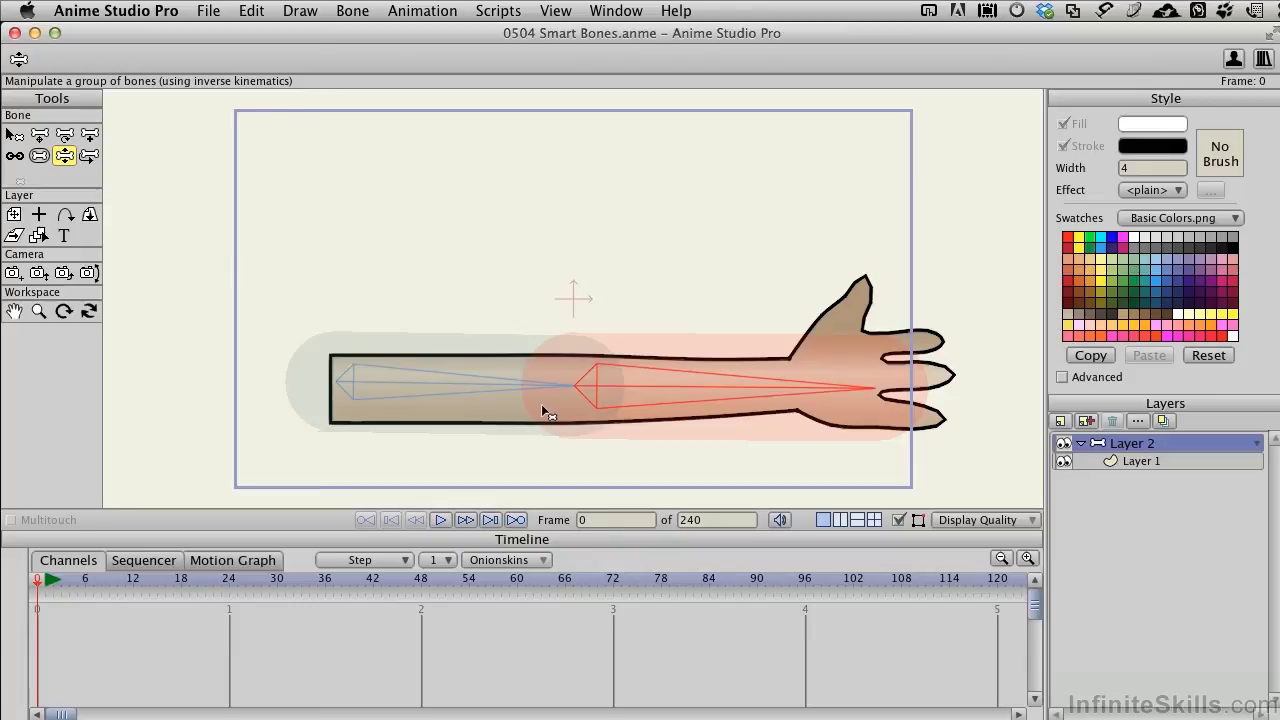
Rename the arm drawing layer, Layer 1, to 'ArmLeft'.
{"action": "left_click", "coordinate": [1137, 462]}
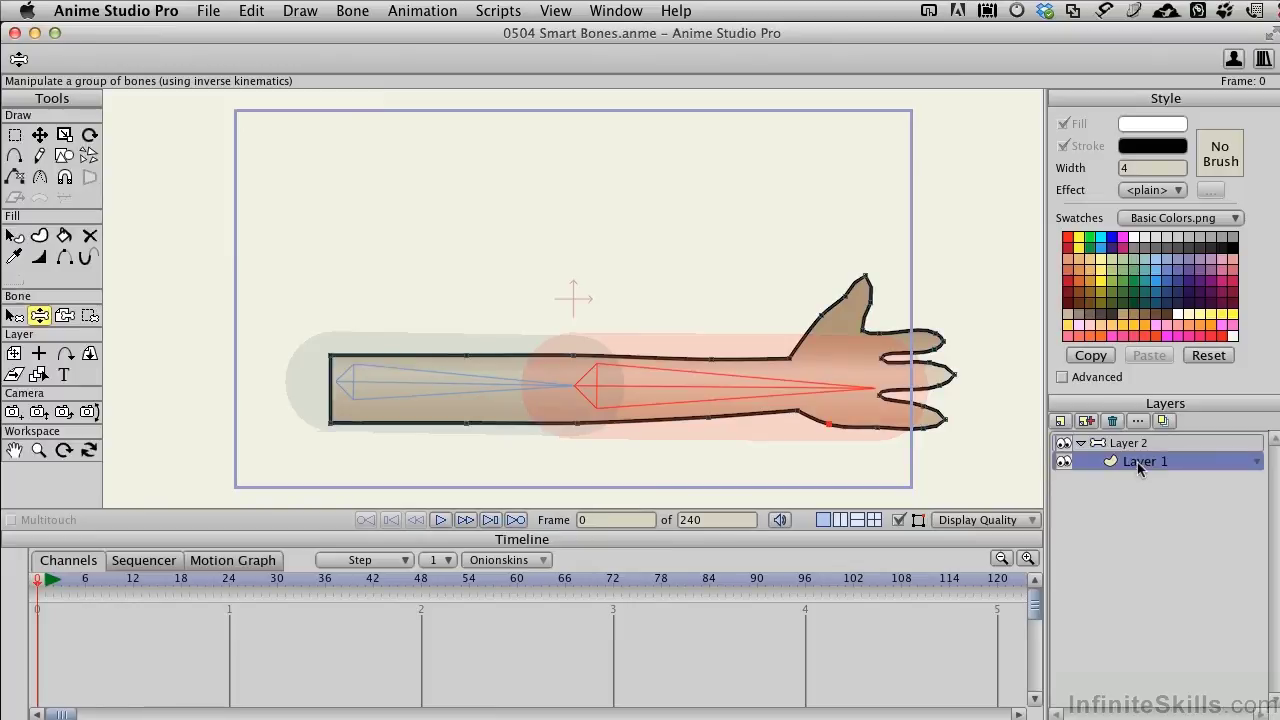
{"action": "double_click", "coordinate": [1137, 462]}
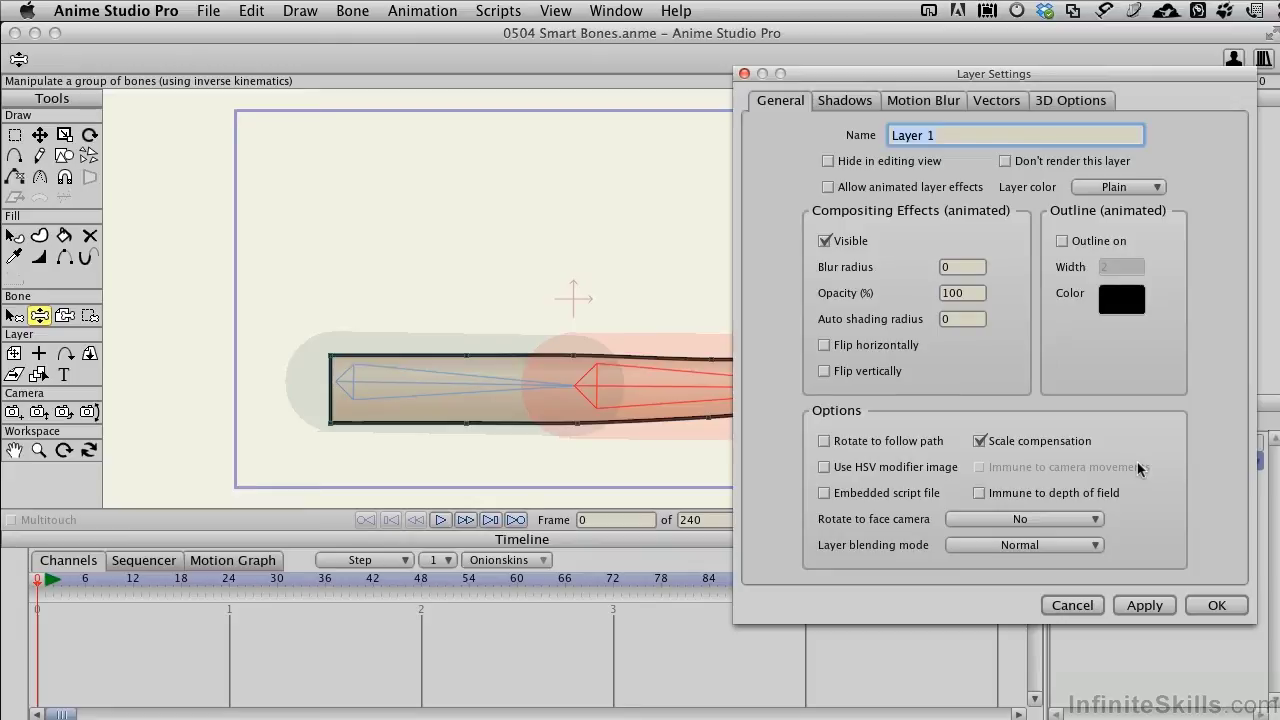
{"action": "type", "text": "ArmLeft"}
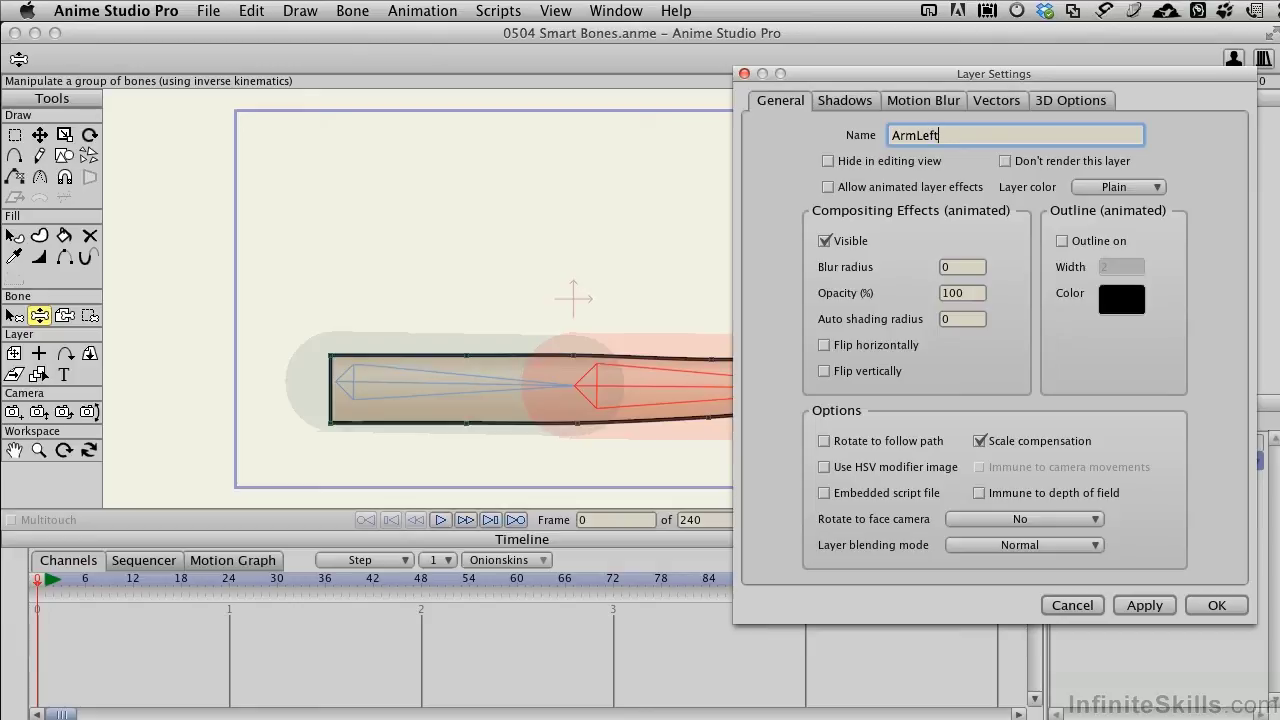
{"action": "key", "text": "Return"}
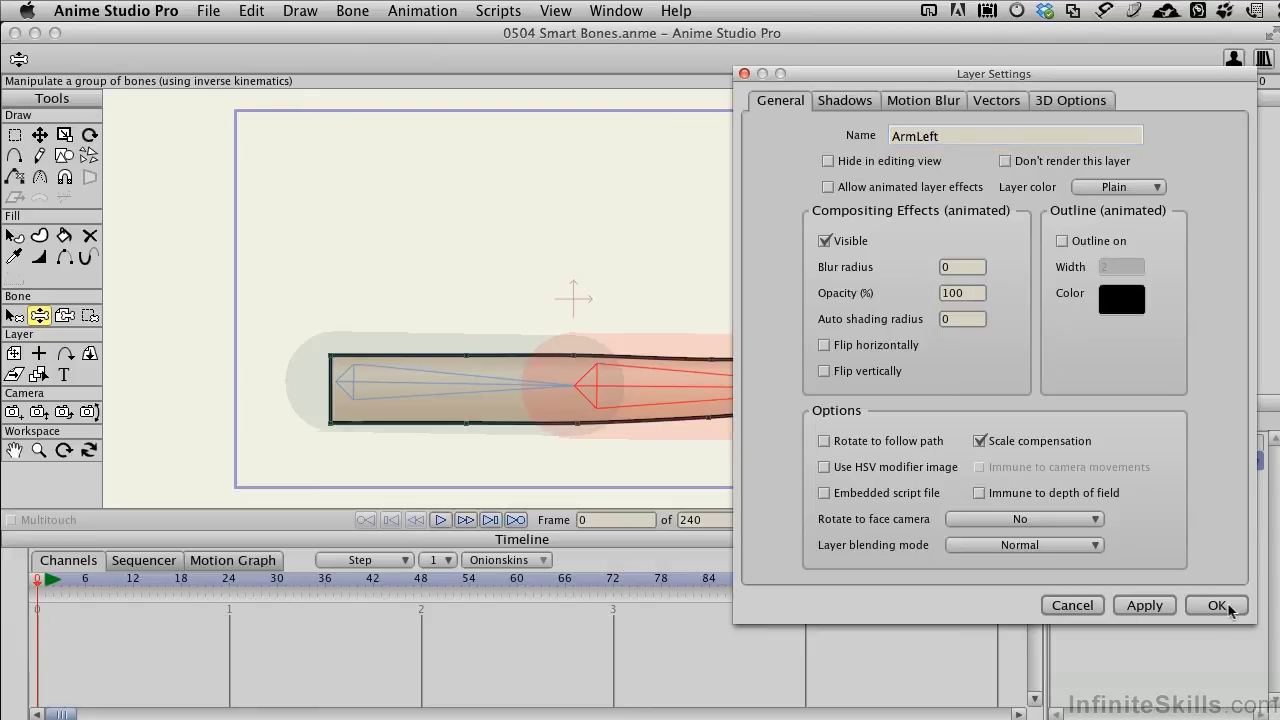
{"action": "left_click", "coordinate": [1216, 605]}
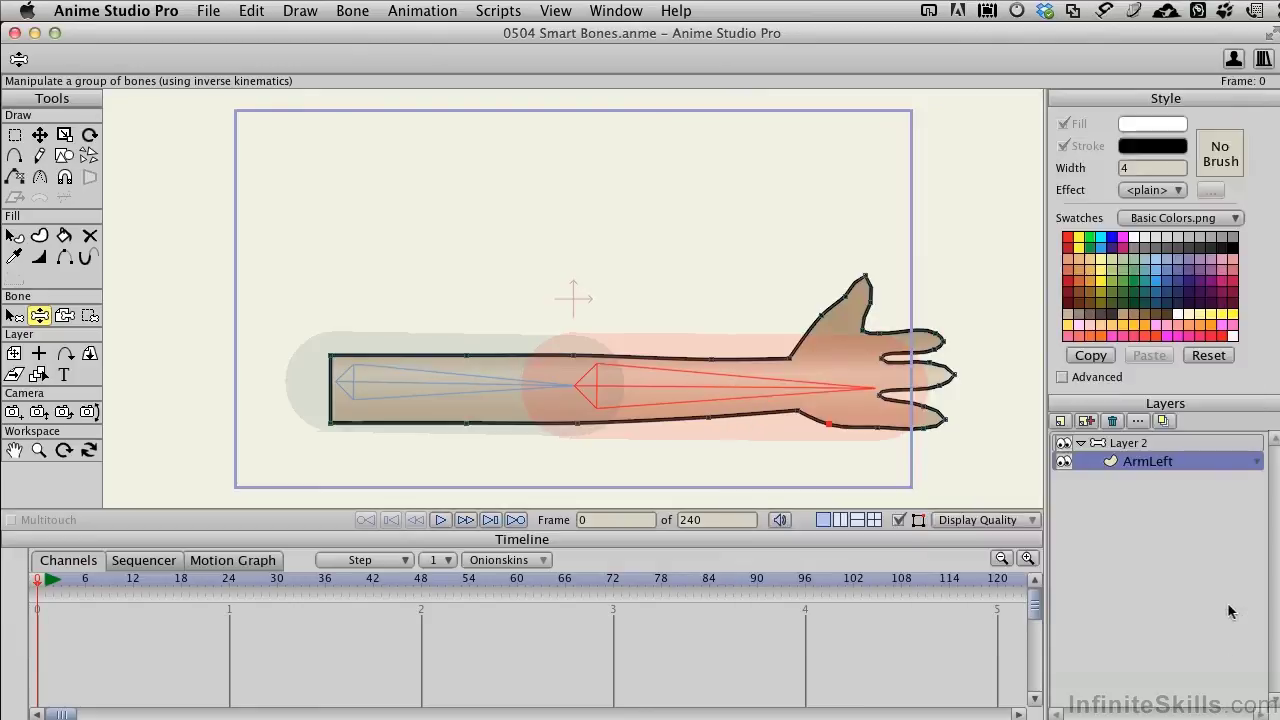
Rename the bone layer, Layer 2, to 'LeftArmBone'.
{"action": "left_click", "coordinate": [1122, 445]}
{"action": "double_click", "coordinate": [1125, 446]}
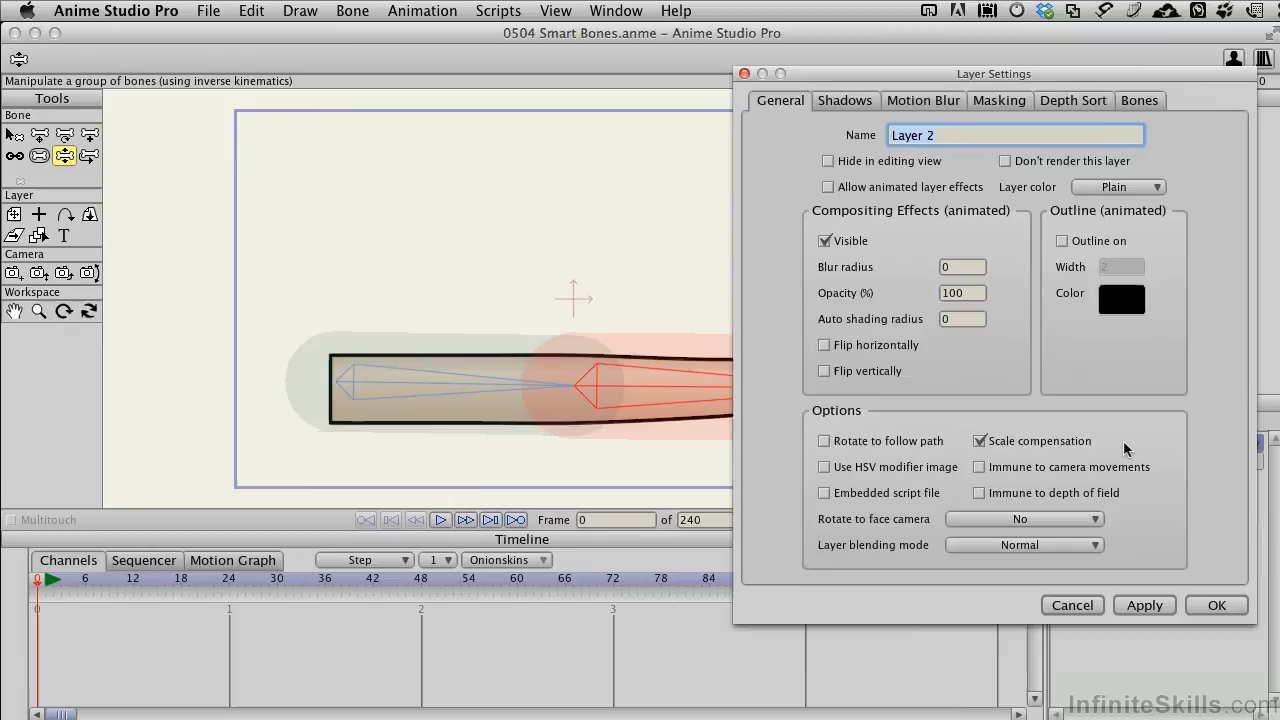
{"action": "type", "text": "LeftArmBone"}
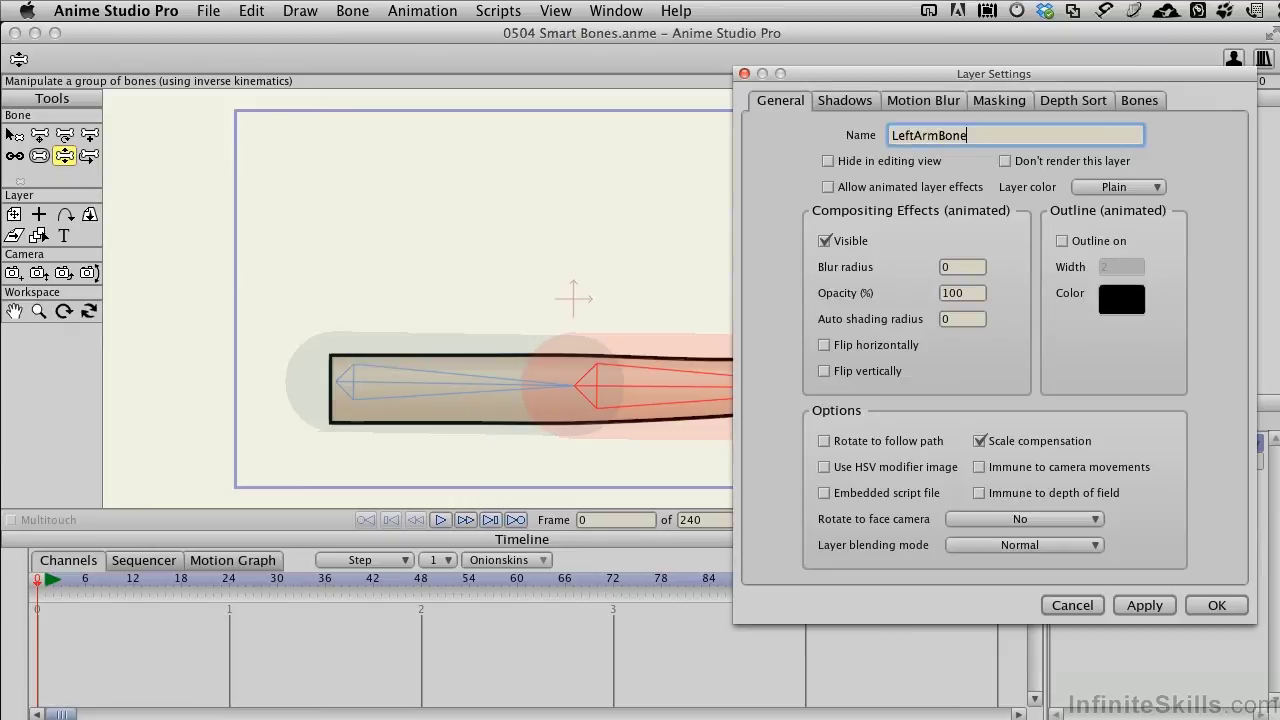
{"action": "key", "text": "Return"}
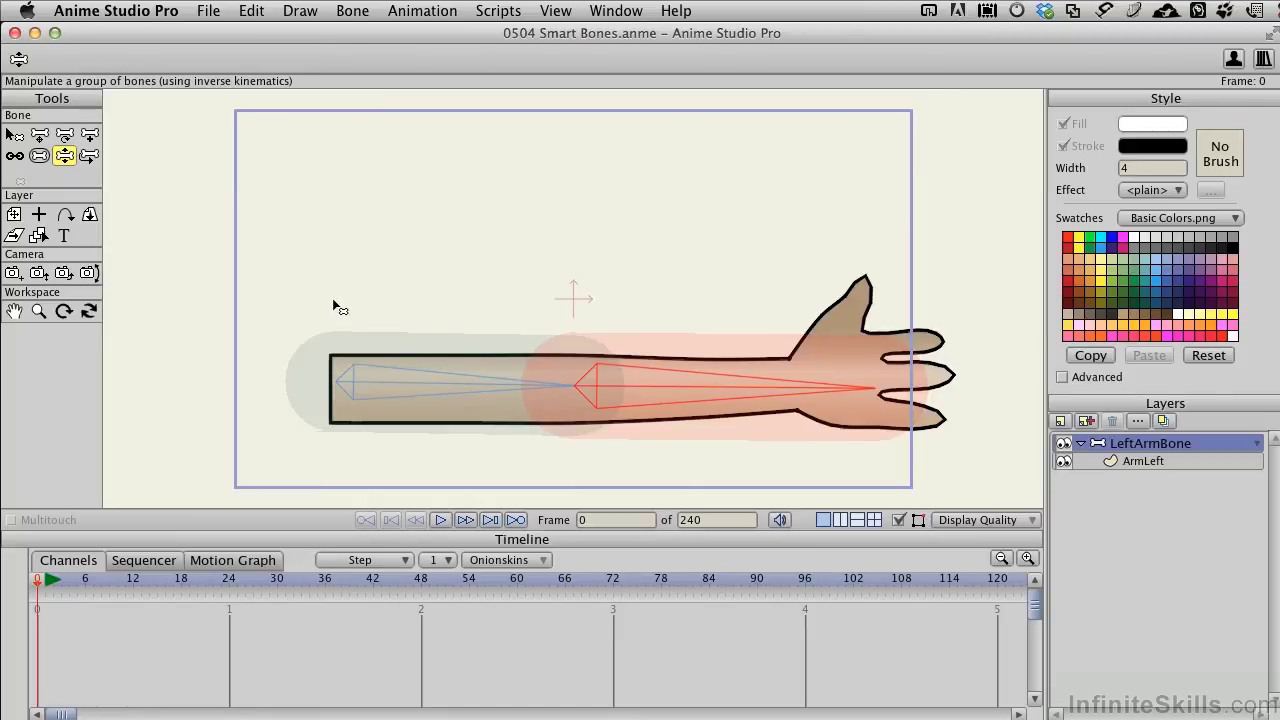
With the Select Bone tool, select the upper-arm bone and then the forearm bone B2.
{"action": "left_click", "coordinate": [17, 137]}
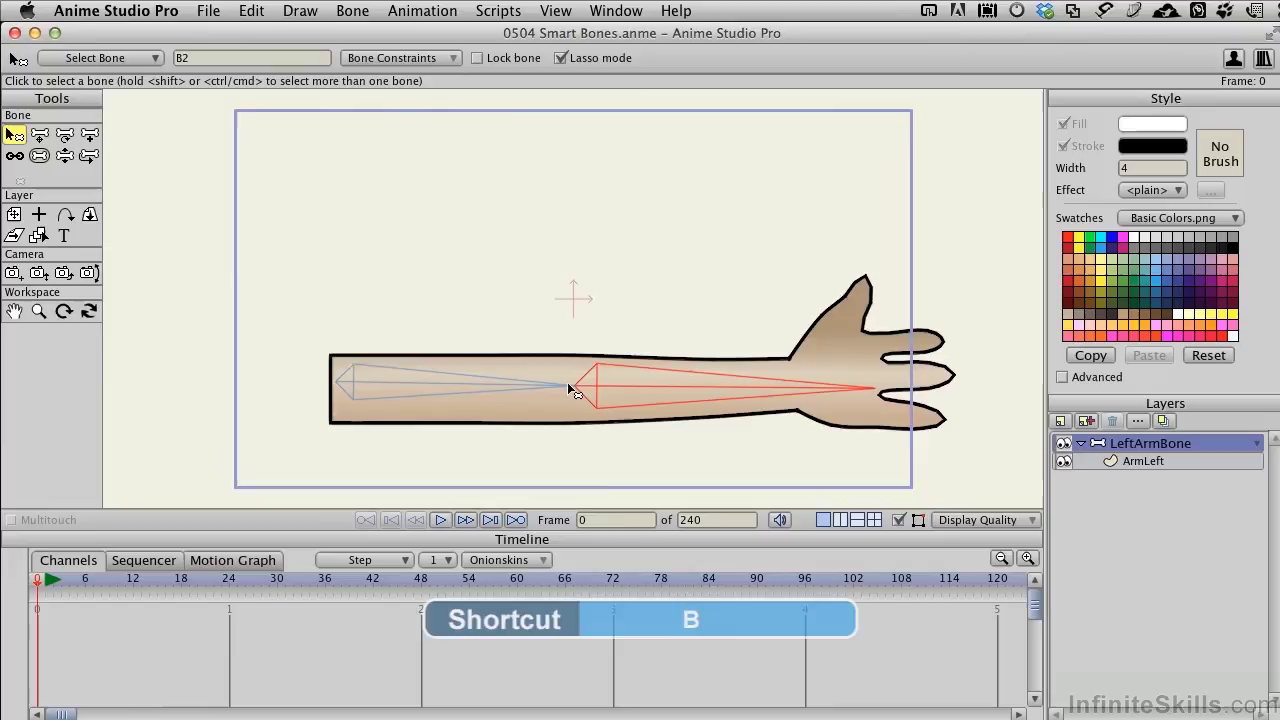
{"action": "left_click", "coordinate": [463, 383]}
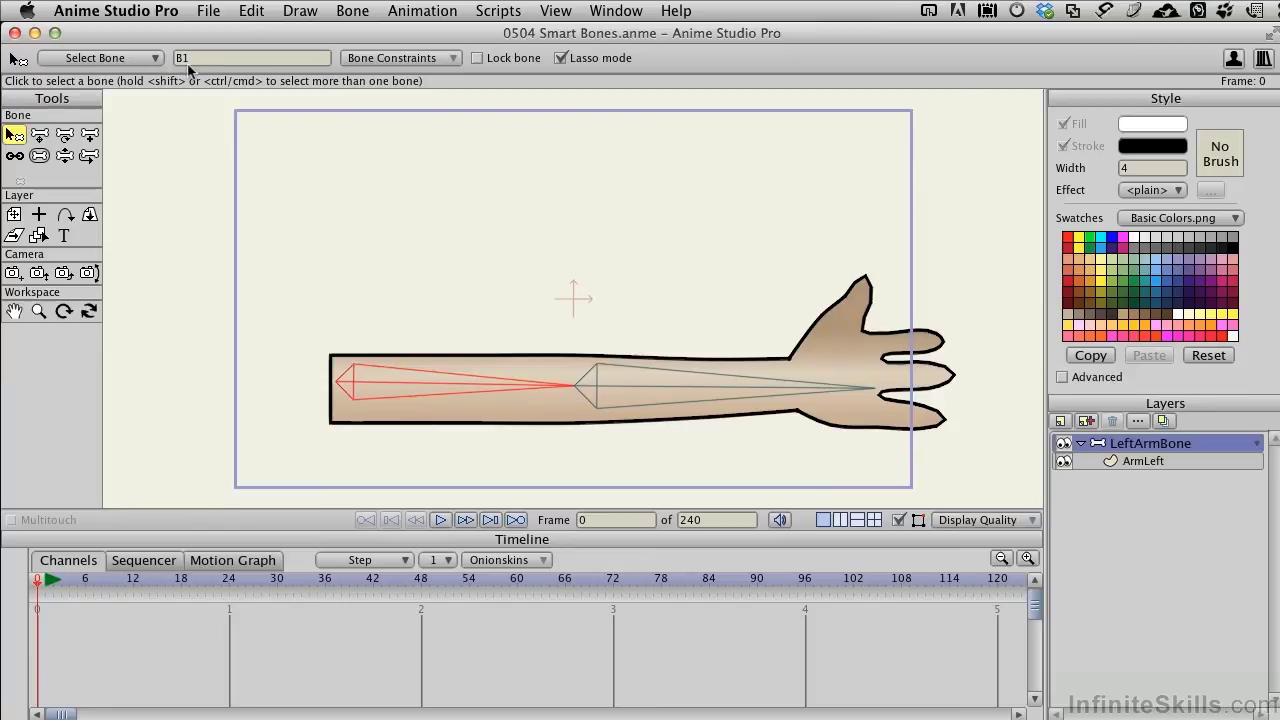
{"action": "left_click", "coordinate": [631, 389]}
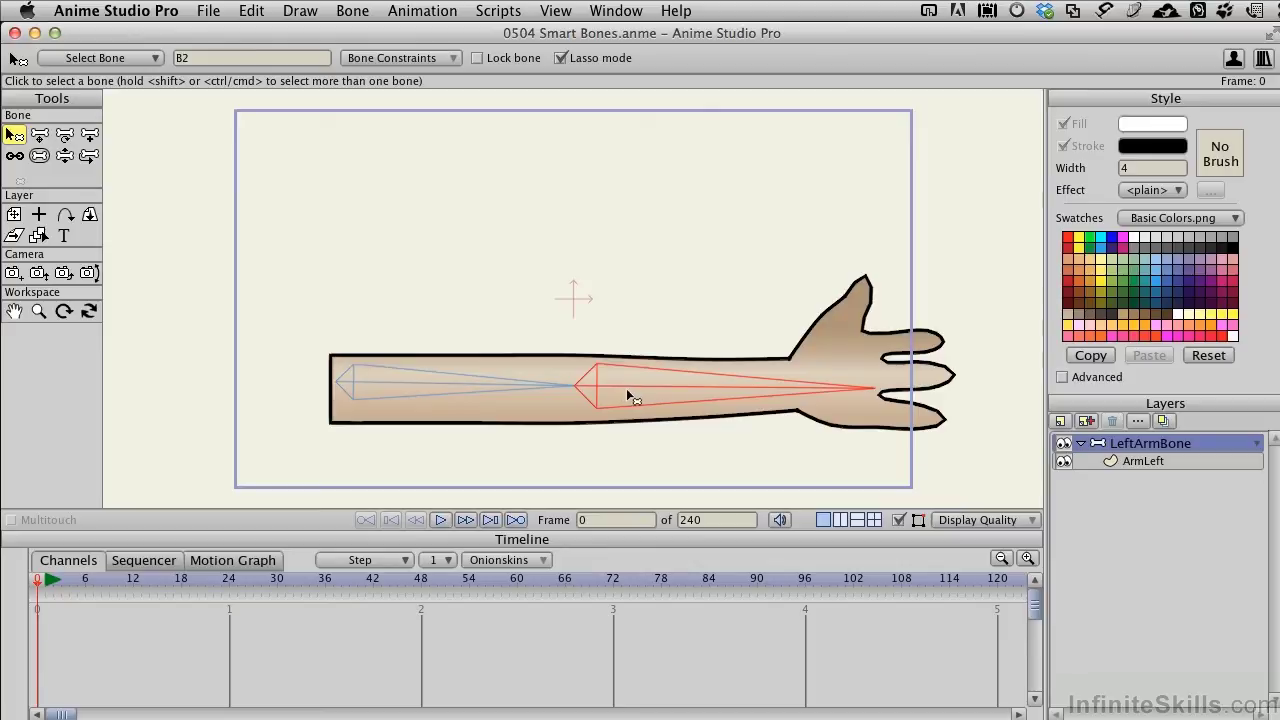
Name the forearm bone 'ArmLeftLower'.
{"action": "left_click", "coordinate": [208, 58]}
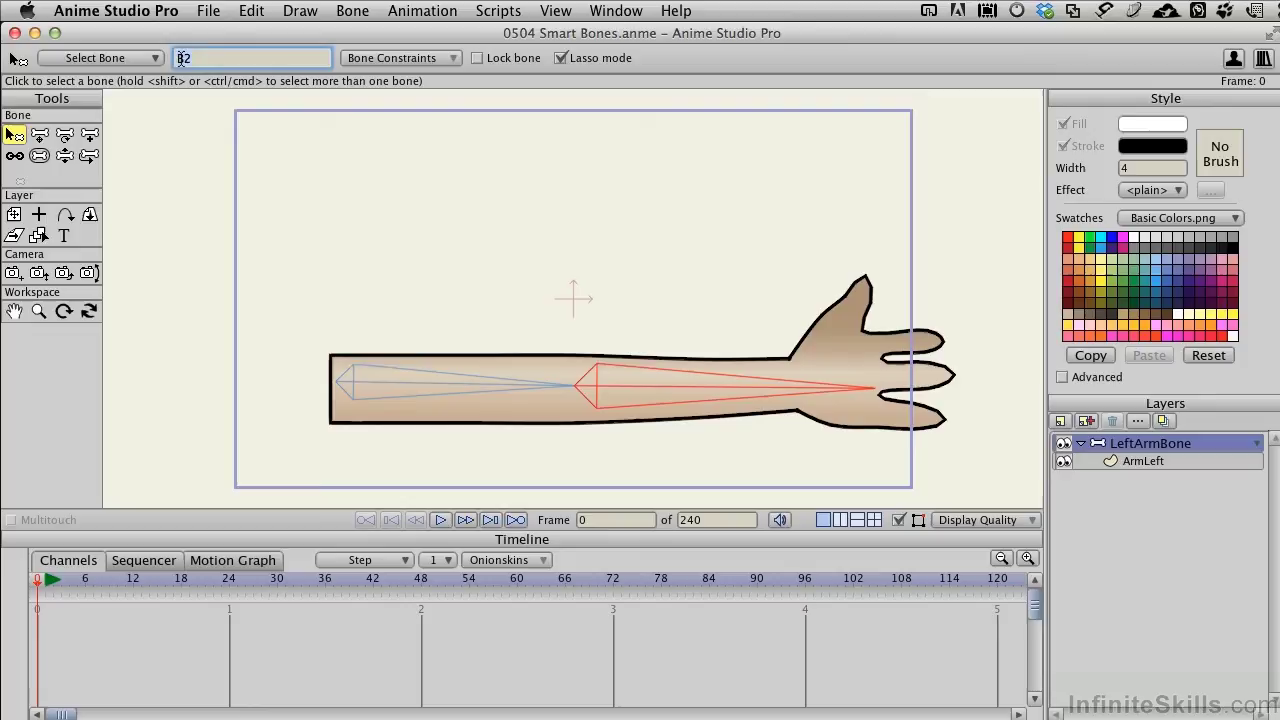
{"action": "type", "text": "ArmLeftLower"}
{"action": "key", "text": "Return"}
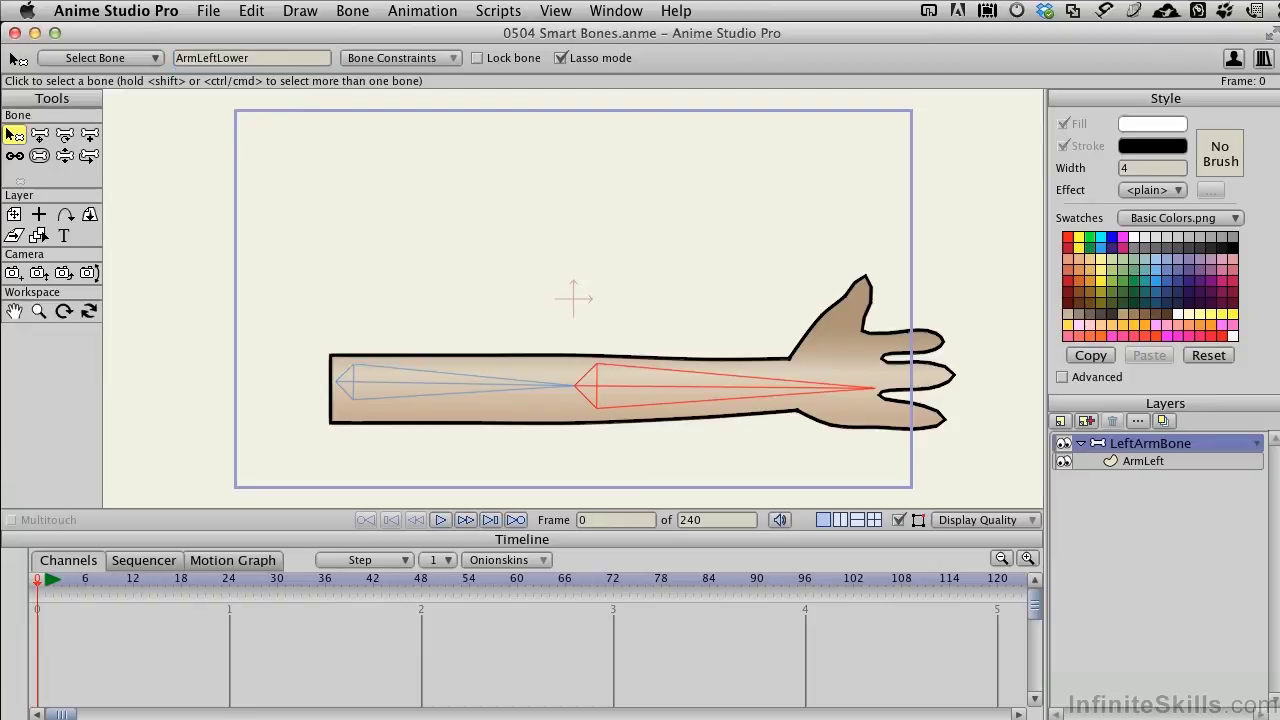
Name the upper-arm bone 'ArmLeftUpper', then reselect the forearm bone.
{"action": "left_click", "coordinate": [410, 388]}
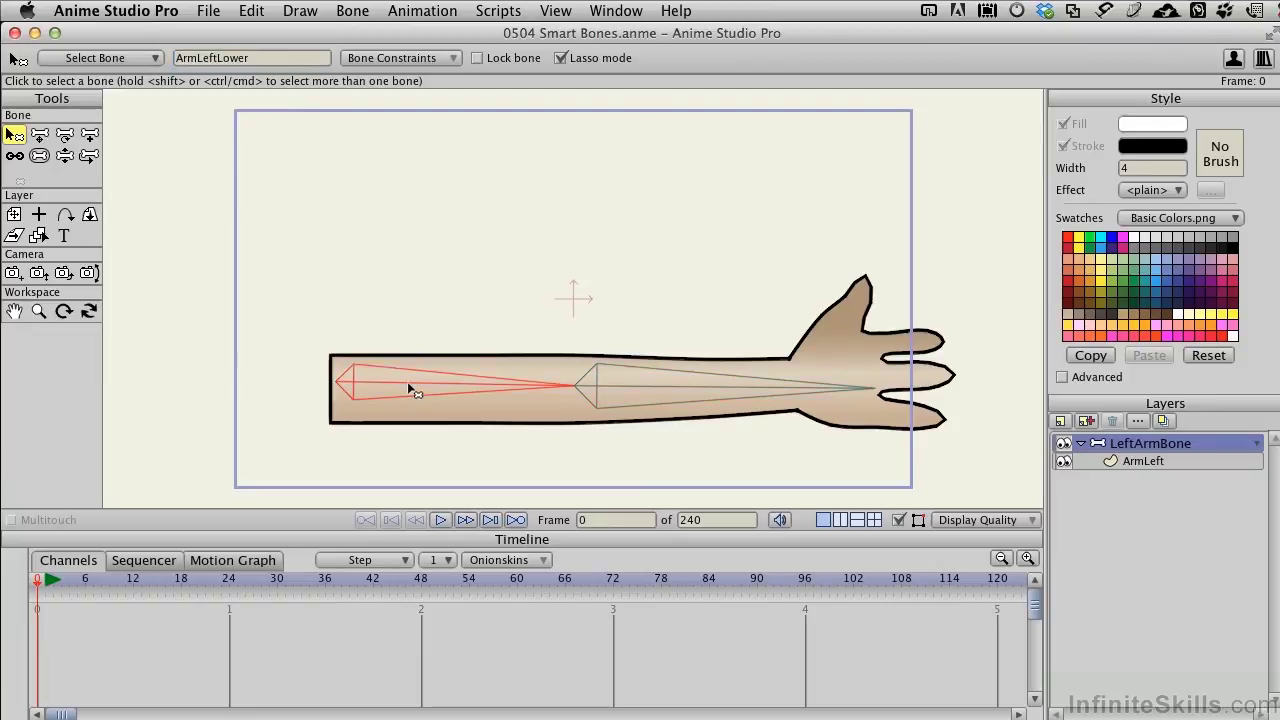
{"action": "left_click", "coordinate": [194, 58]}
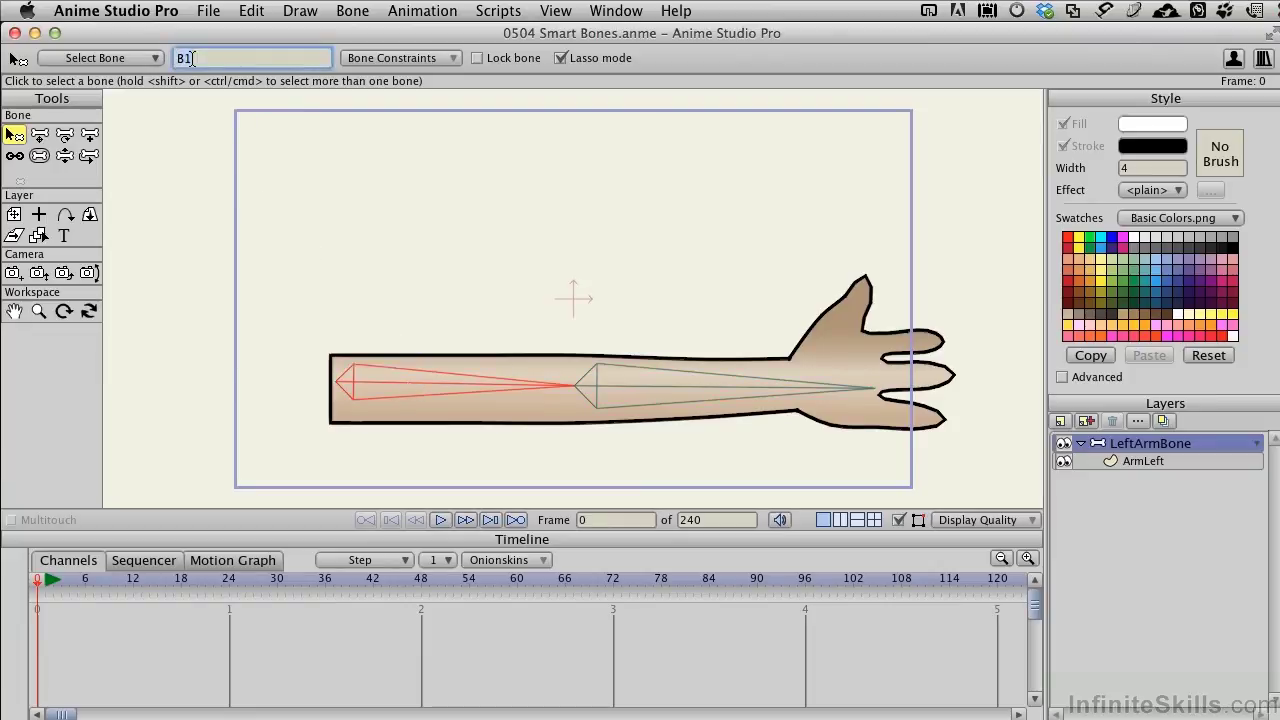
{"action": "type", "text": "ArmLeftUpper"}
{"action": "key", "text": "Return"}
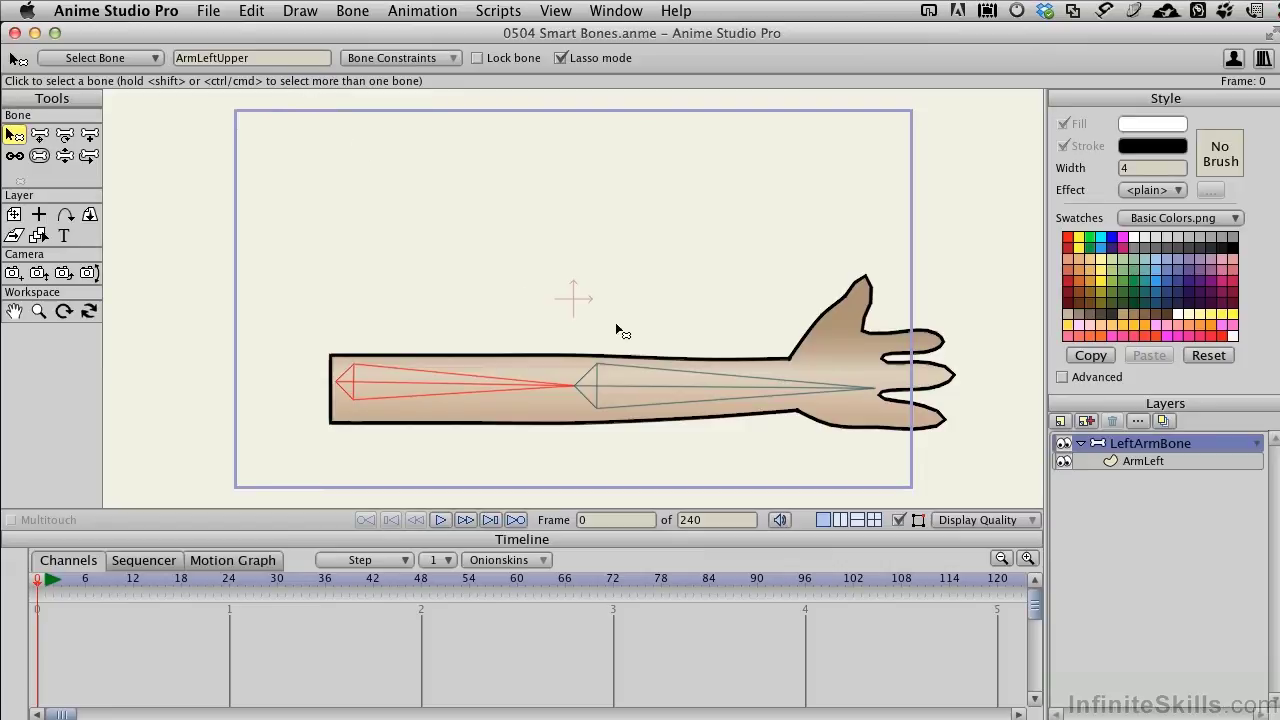
{"action": "left_click", "coordinate": [669, 388]}
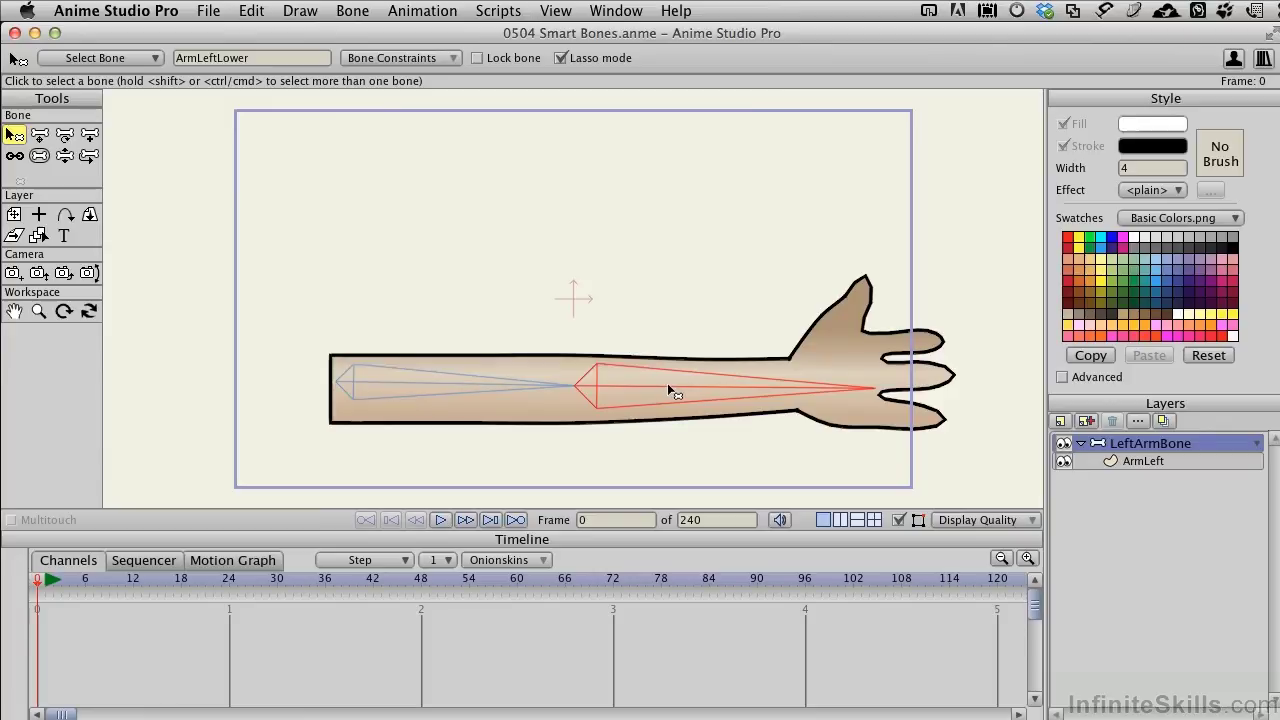
Open the Actions window from the Window menu, copy the ArmLeftLower name, and show Smart Bones.
{"action": "left_click", "coordinate": [603, 11]}
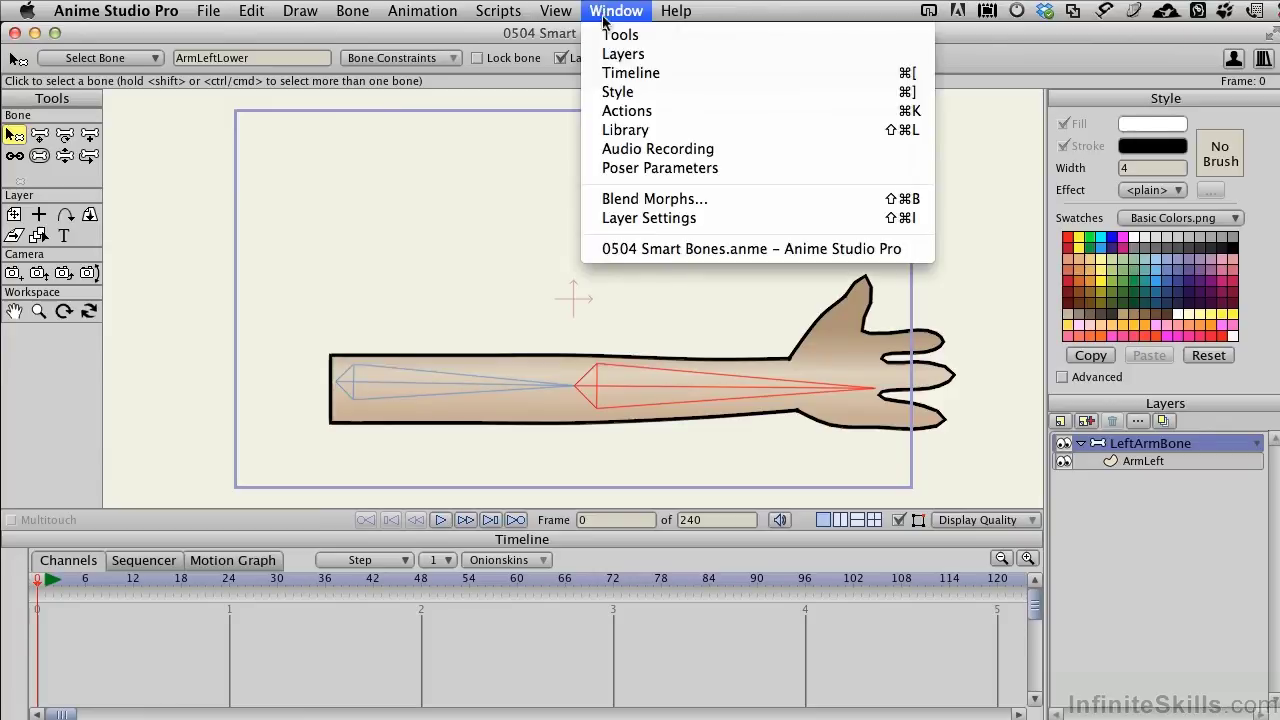
{"action": "left_click", "coordinate": [614, 111]}
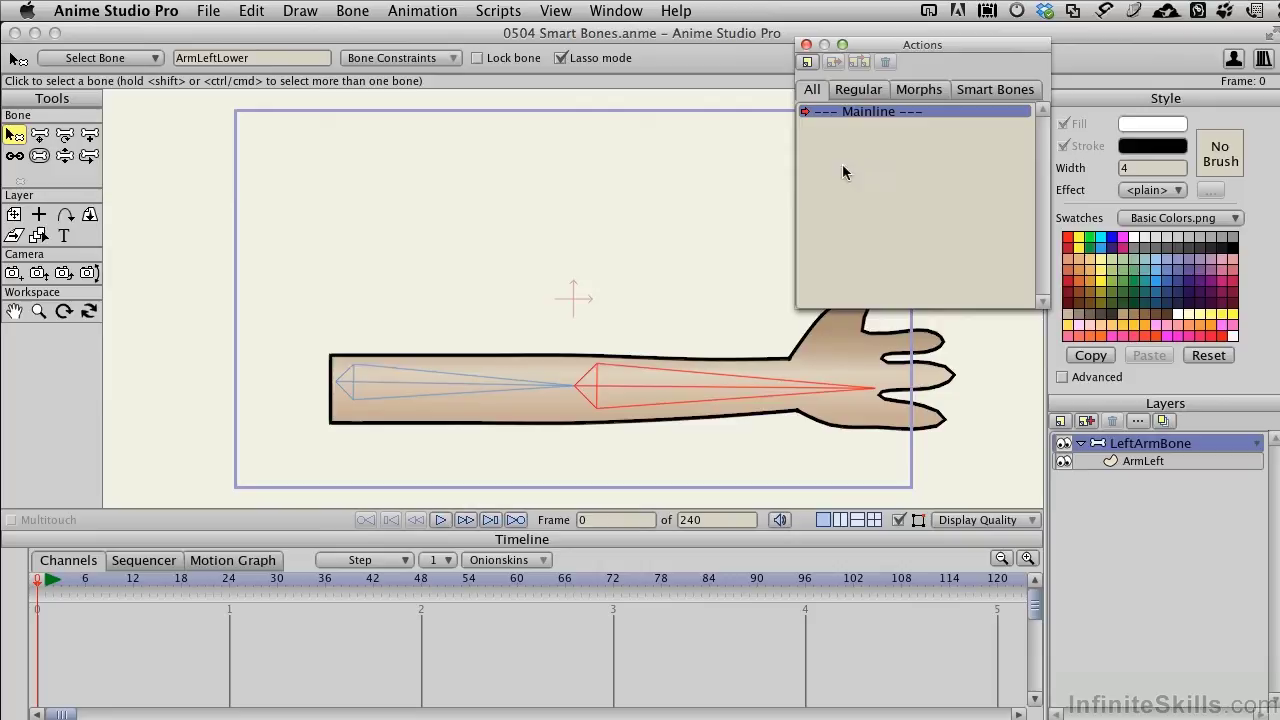
{"action": "left_click", "coordinate": [260, 58]}
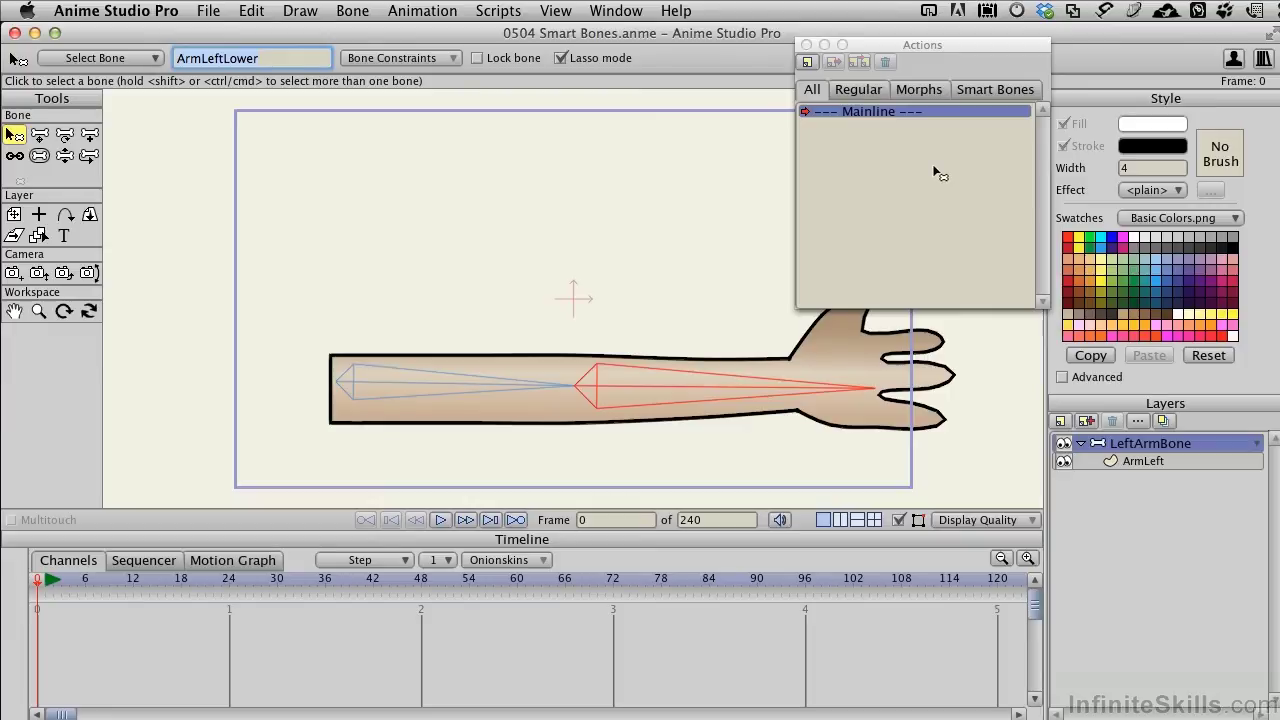
{"action": "left_click", "coordinate": [988, 93]}
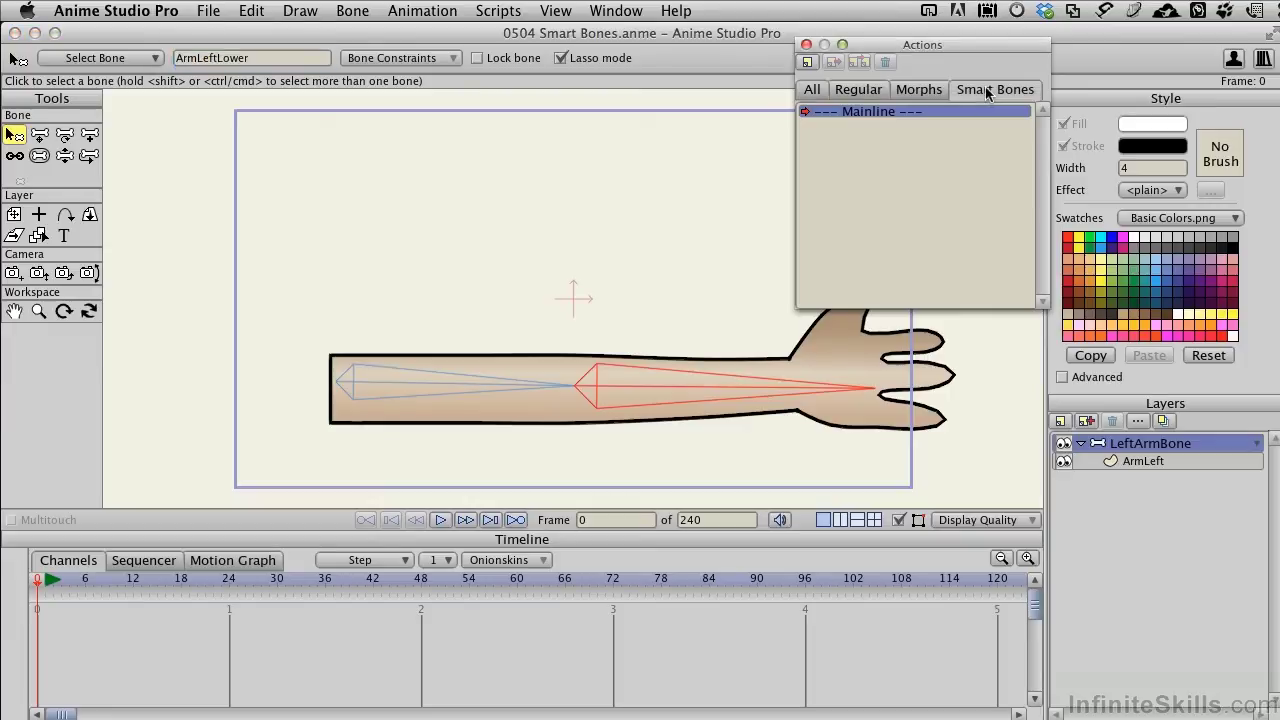
Create a new action named 'ArmLeftLower' by pasting the forearm bone's name.
{"action": "left_click", "coordinate": [807, 63]}
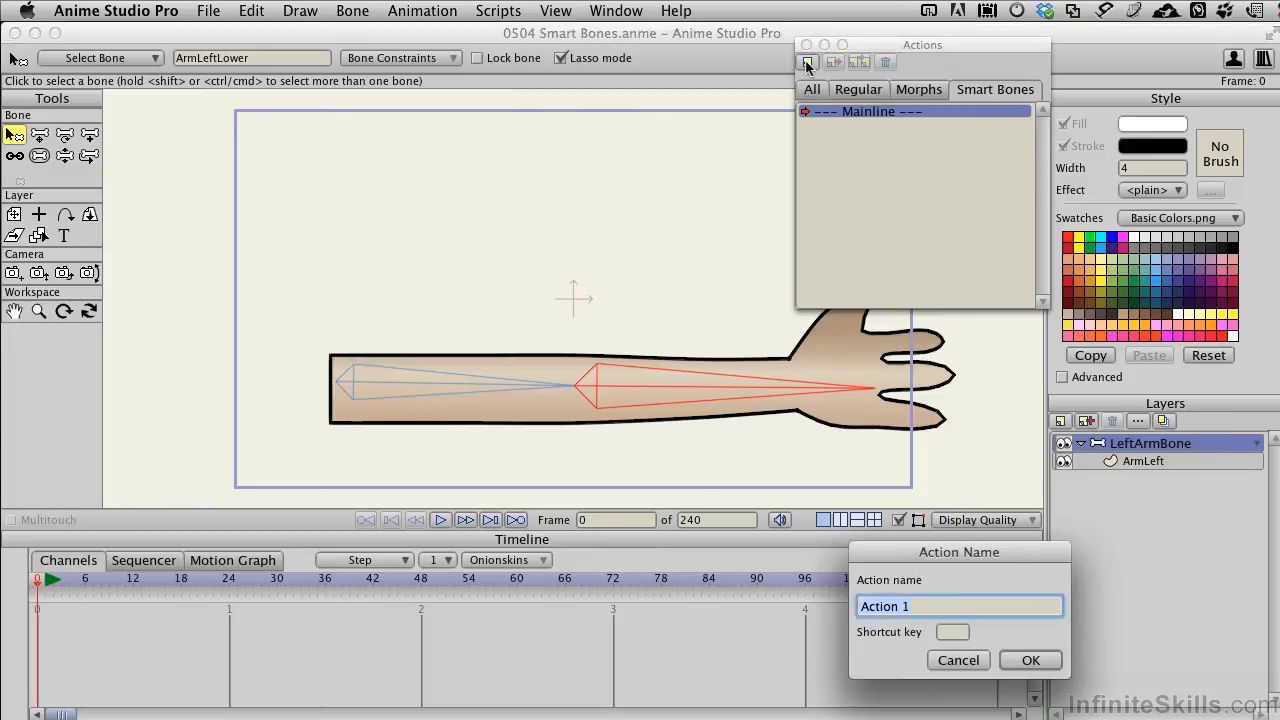
{"action": "left_click_drag", "start_coordinate": [950, 552], "coordinate": [901, 141]}
{"action": "key", "text": "BackSpace"}
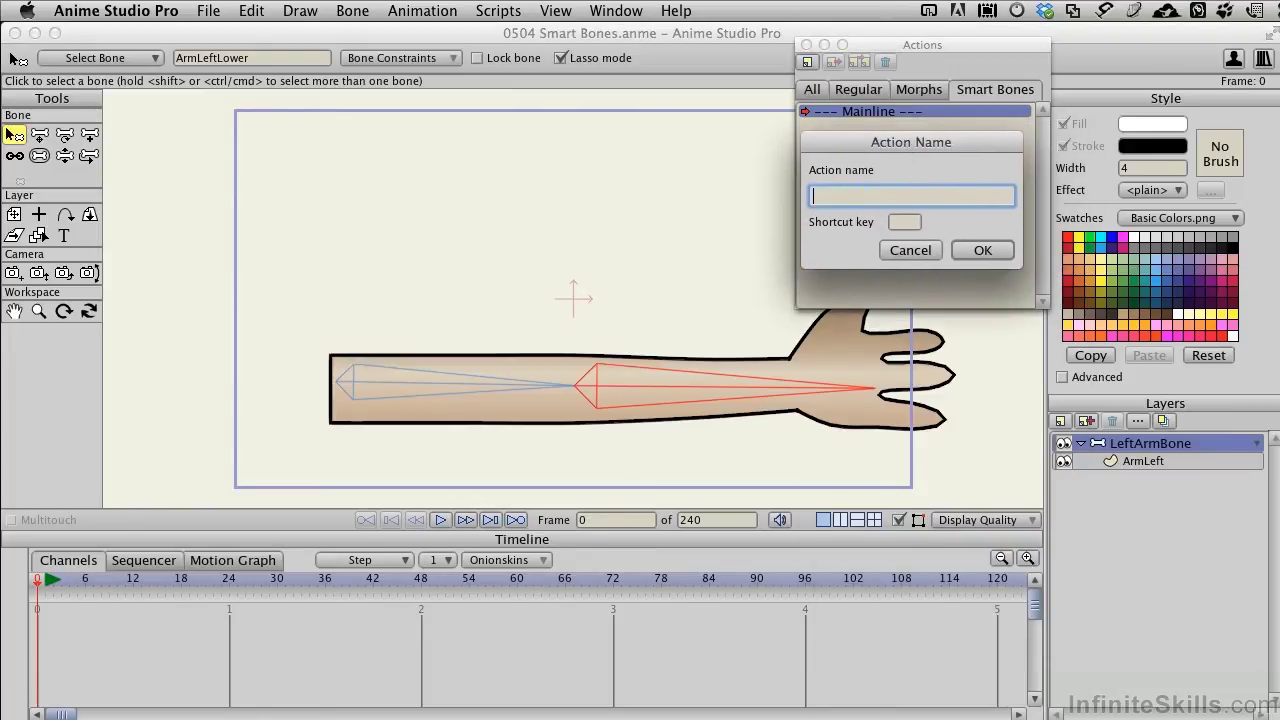
{"action": "type", "text": "ArmLeftLower"}
{"action": "left_click", "coordinate": [981, 252]}
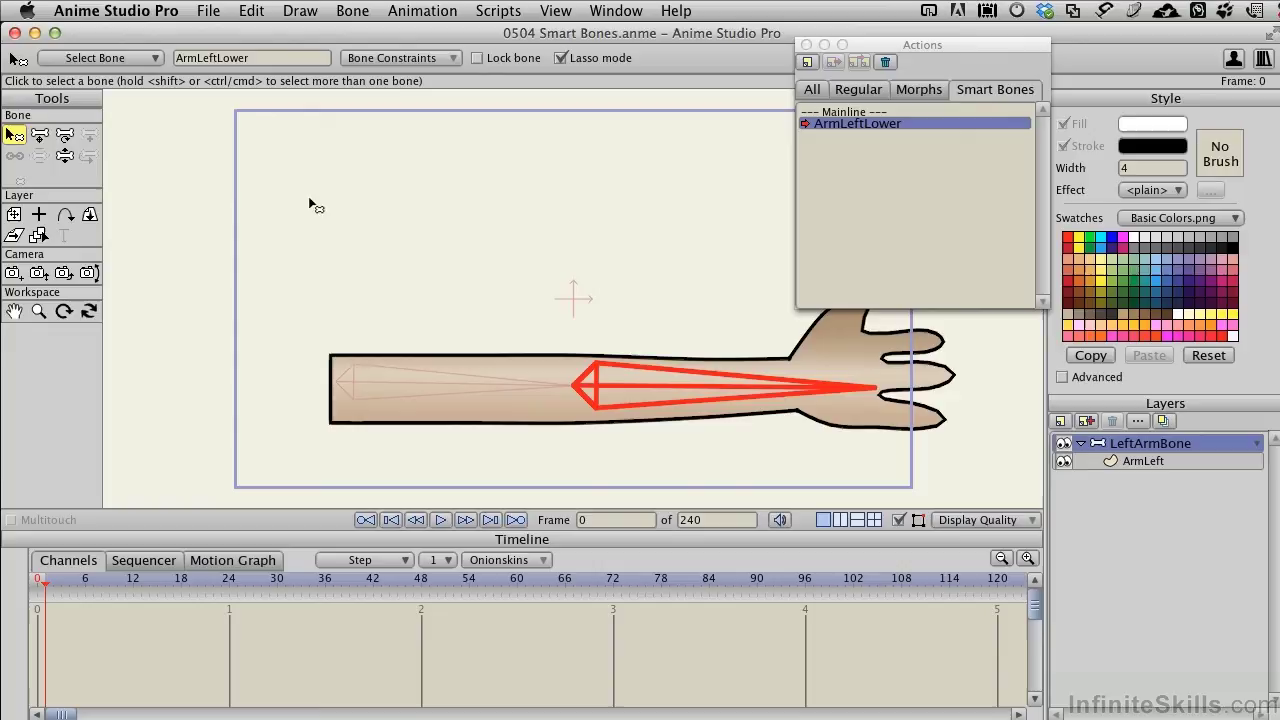
Drag the forearm bone with Manipulate Bones to flex the elbow sharply upward.
{"action": "left_click", "coordinate": [65, 157]}
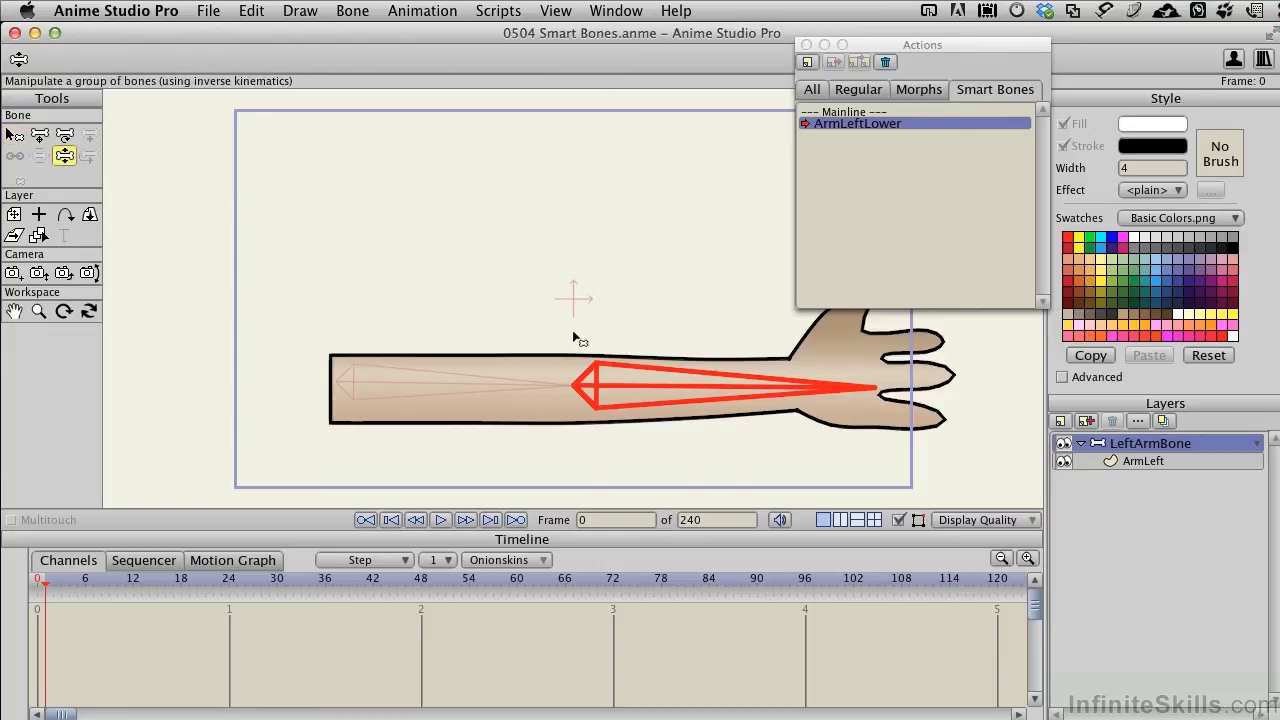
{"action": "mouse_move", "coordinate": [663, 389]}
{"action": "left_mouse_down"}
{"action": "mouse_move", "coordinate": [622, 300]}
{"action": "mouse_move", "coordinate": [529, 200]}
{"action": "mouse_move", "coordinate": [443, 143]}
{"action": "mouse_move", "coordinate": [255, 99]}
{"action": "mouse_move", "coordinate": [249, 117]}
{"action": "mouse_move", "coordinate": [210, 119]}
{"action": "mouse_move", "coordinate": [211, 133]}
{"action": "left_mouse_up"}
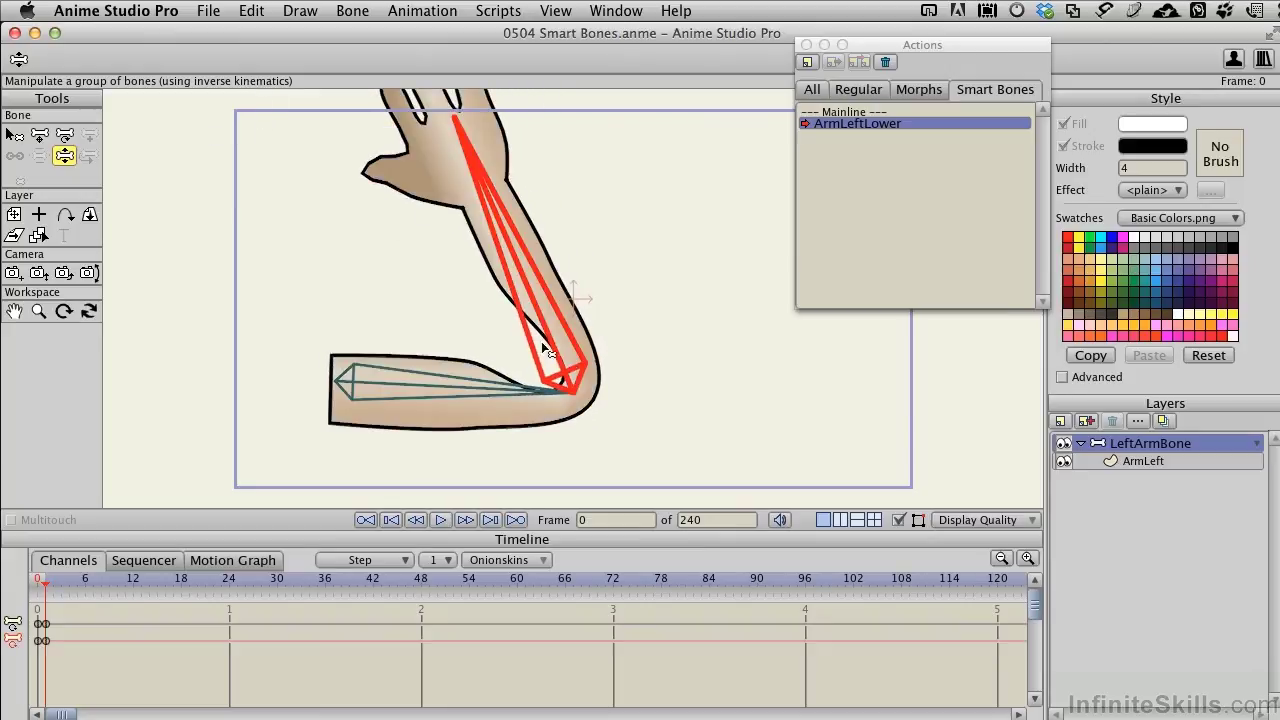
On ArmLeft, move the elbow and forearm top-edge points to follow the upward bend.
{"action": "left_click", "coordinate": [1142, 460]}
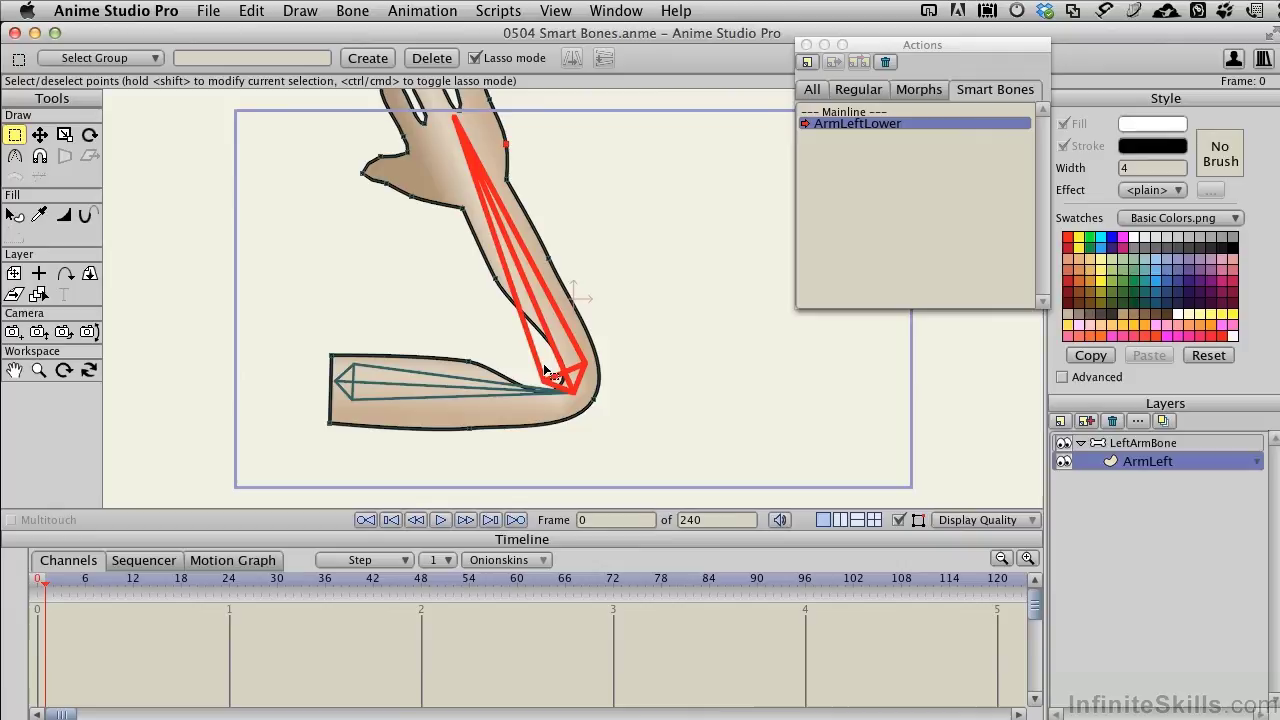
{"action": "key", "text": "t"}
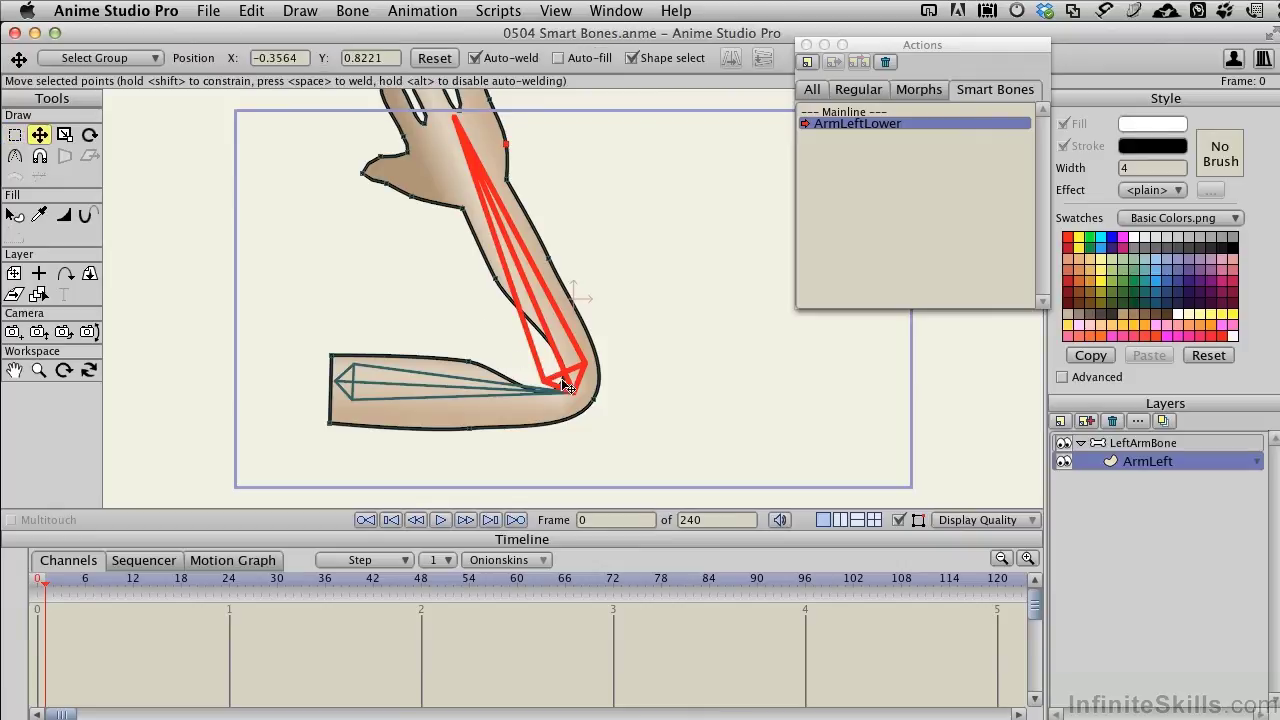
{"action": "left_click_drag", "start_coordinate": [562, 382], "coordinate": [566, 398]}
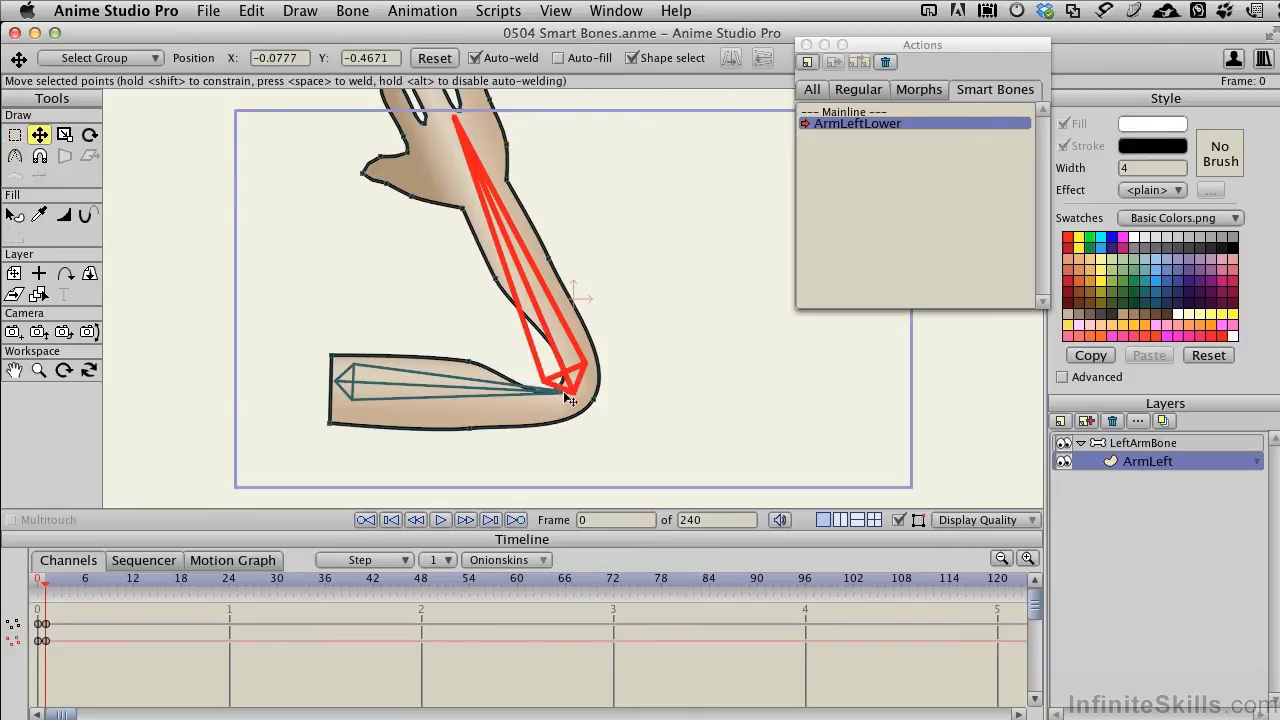
{"action": "left_click_drag", "start_coordinate": [472, 366], "coordinate": [460, 352]}
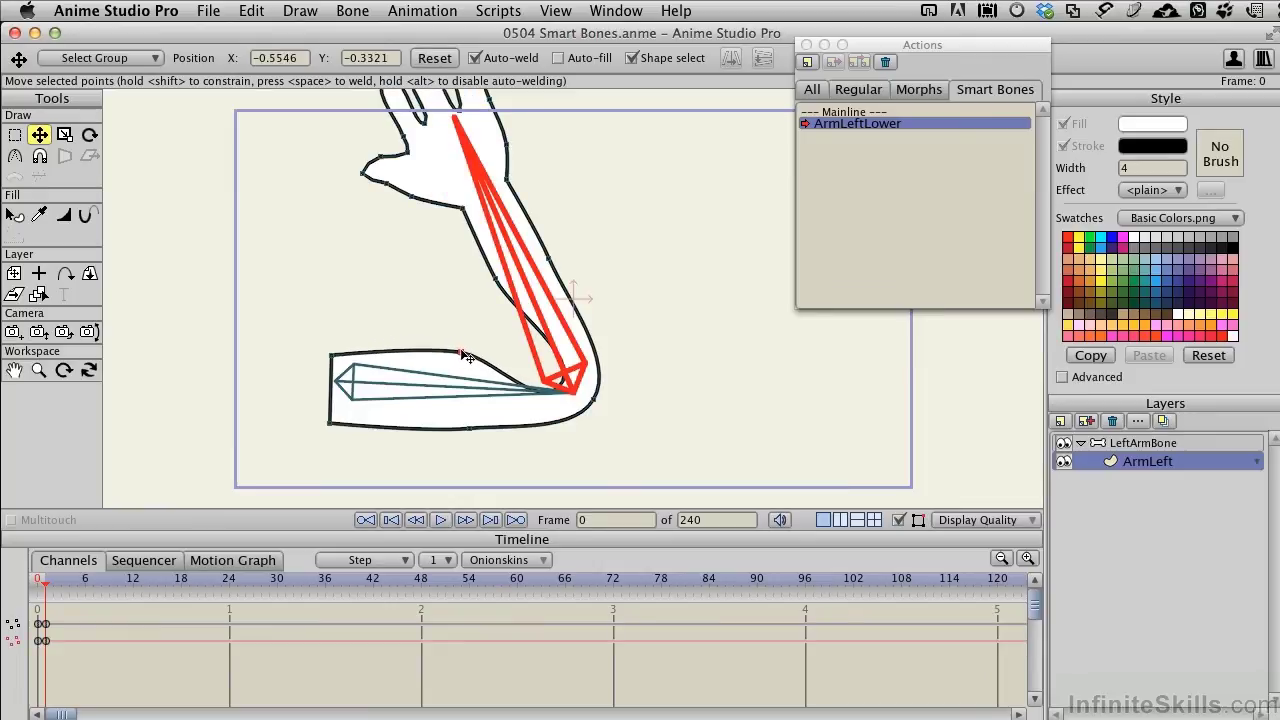
{"action": "left_click_drag", "start_coordinate": [565, 396], "coordinate": [510, 345]}
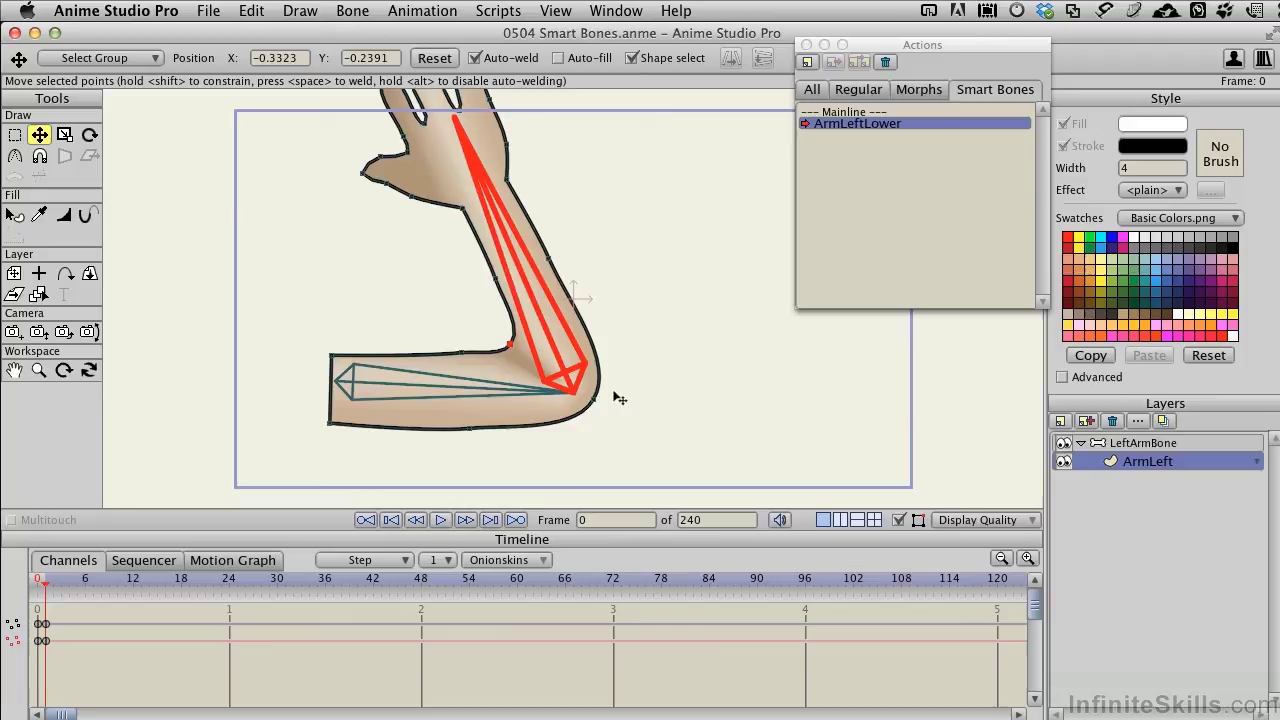
Smooth the elbow curvature and nudge a forearm top-edge point up and left.
{"action": "key", "text": "c"}
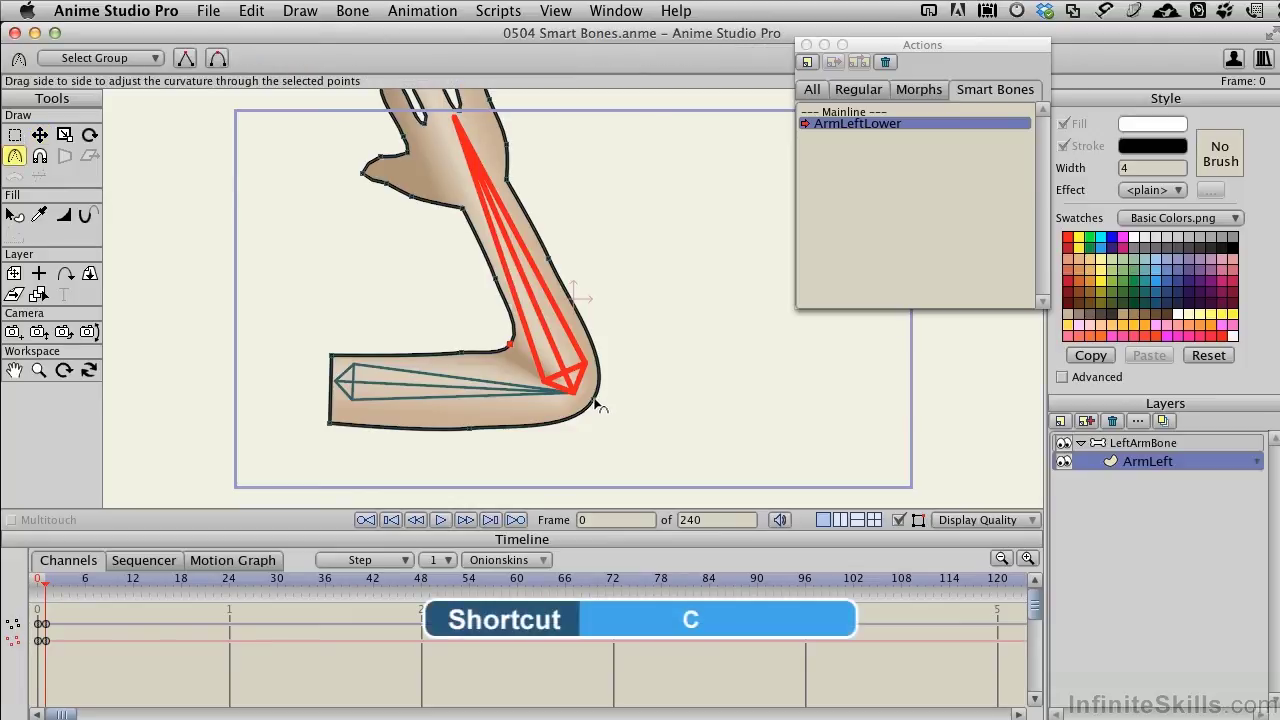
{"action": "left_click_drag", "start_coordinate": [596, 404], "coordinate": [458, 369]}
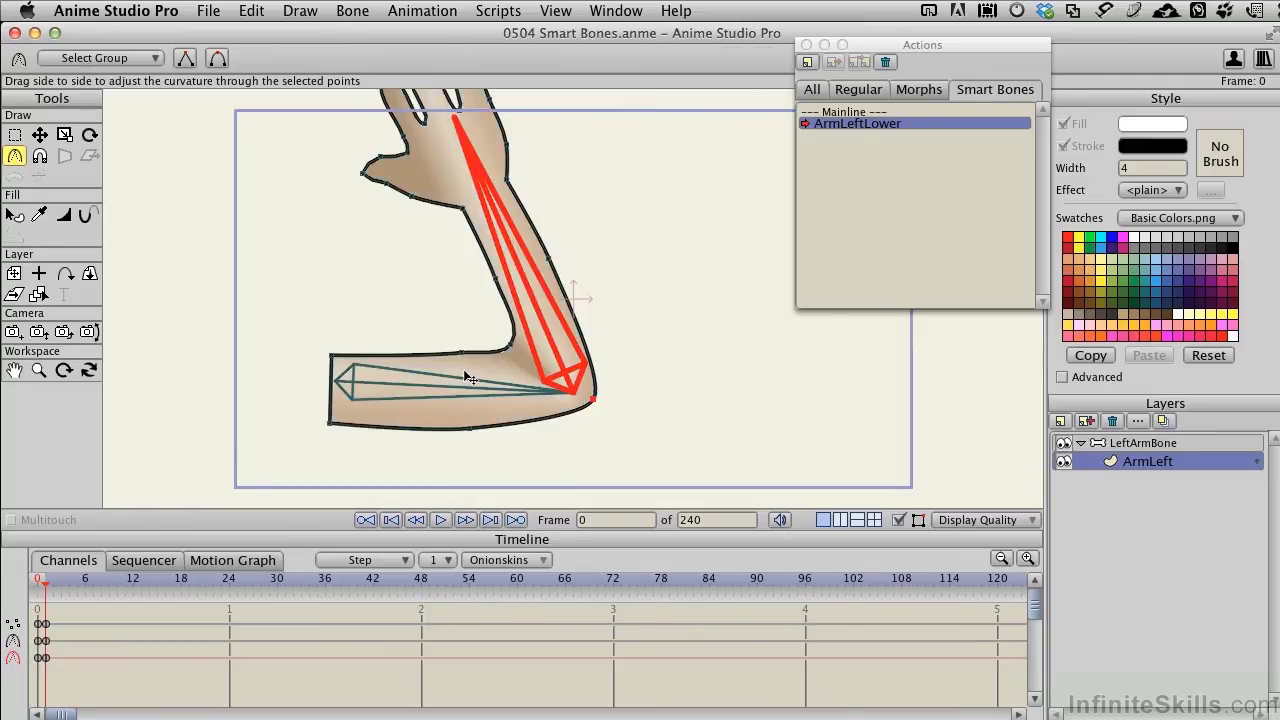
{"action": "key", "text": "t"}
{"action": "left_click", "coordinate": [442, 351]}
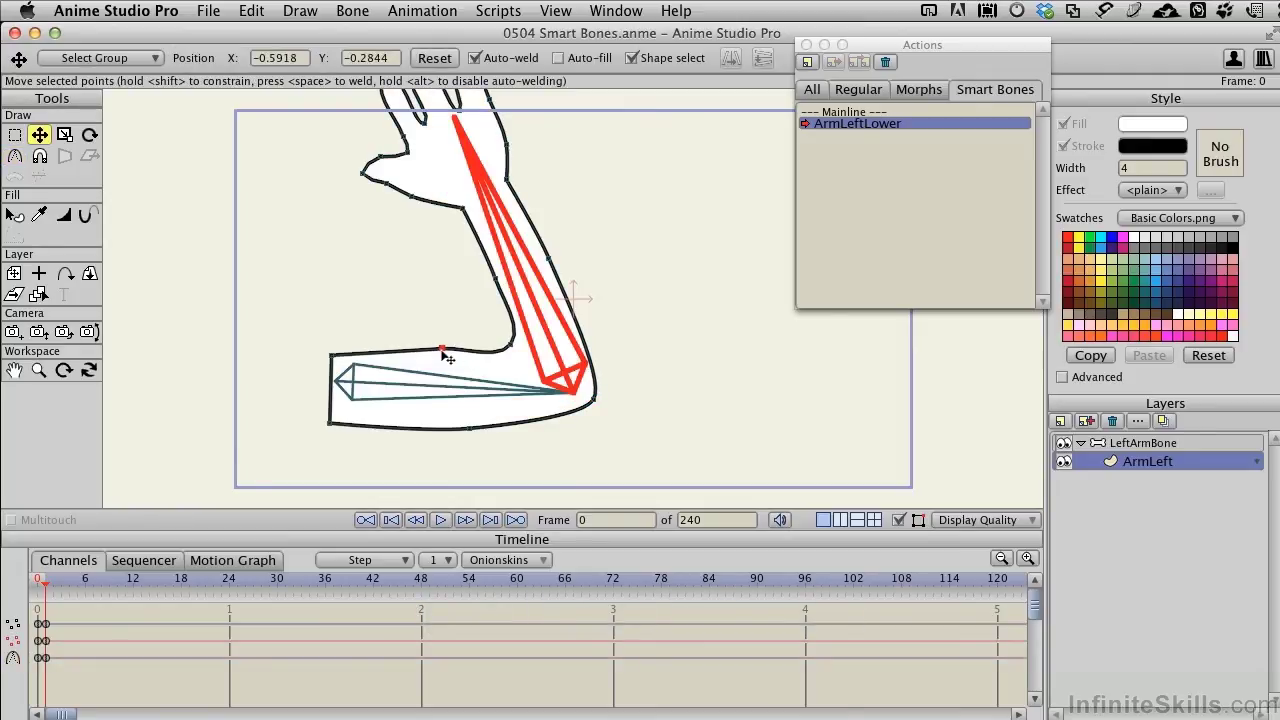
{"action": "left_click_drag", "start_coordinate": [447, 357], "coordinate": [429, 349]}
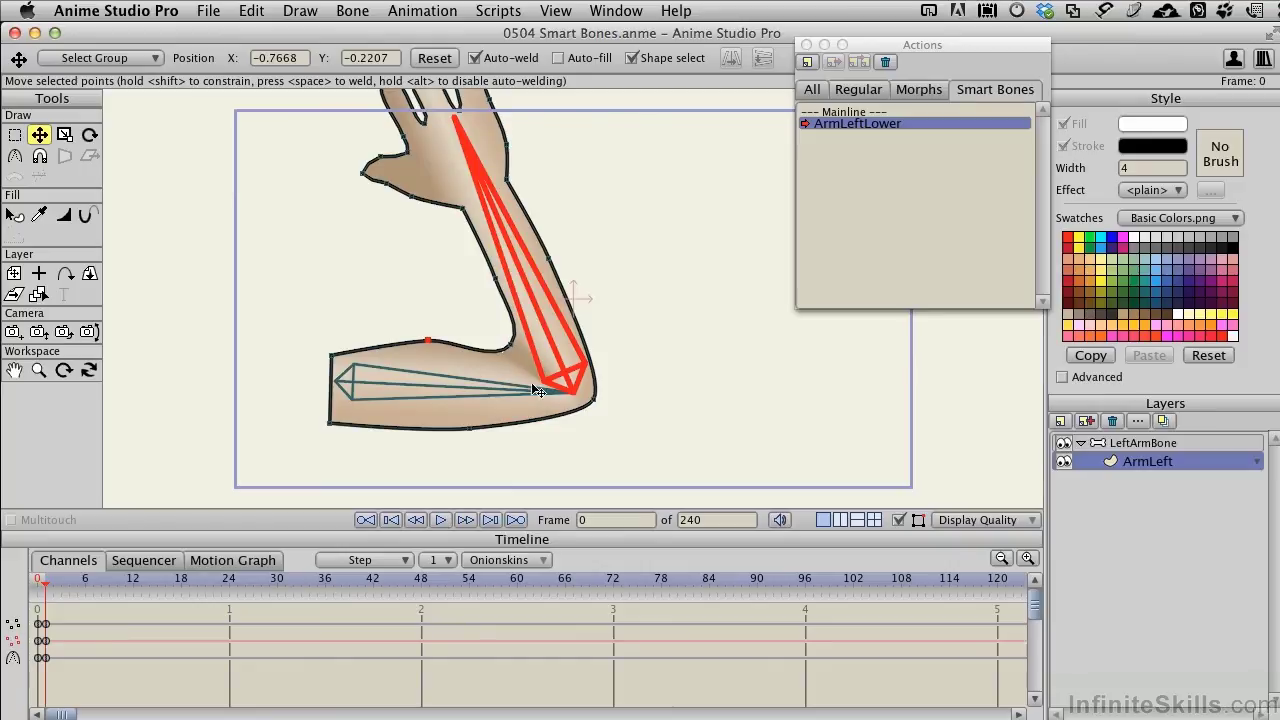
Return to the Mainline and undo an accidental move of the arm artwork.
{"action": "left_click", "coordinate": [843, 112]}
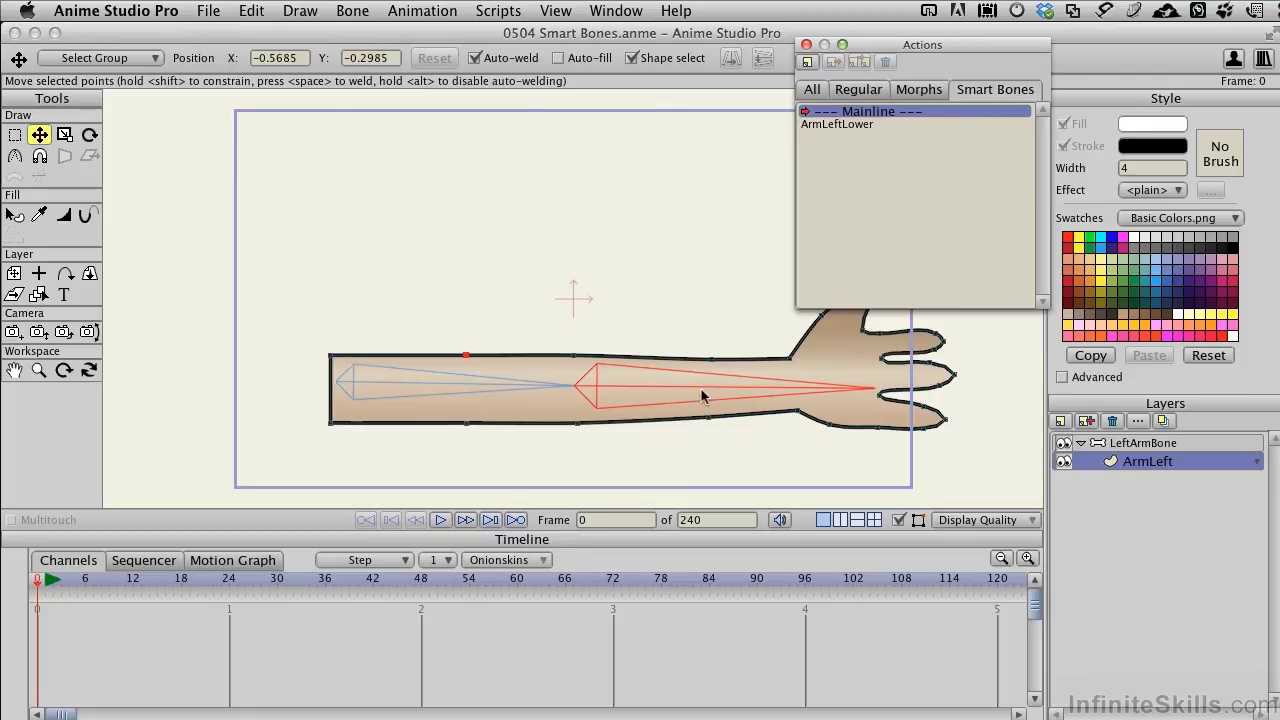
{"action": "left_click_drag", "start_coordinate": [697, 395], "coordinate": [654, 277]}
{"action": "key", "text": "super+z"}
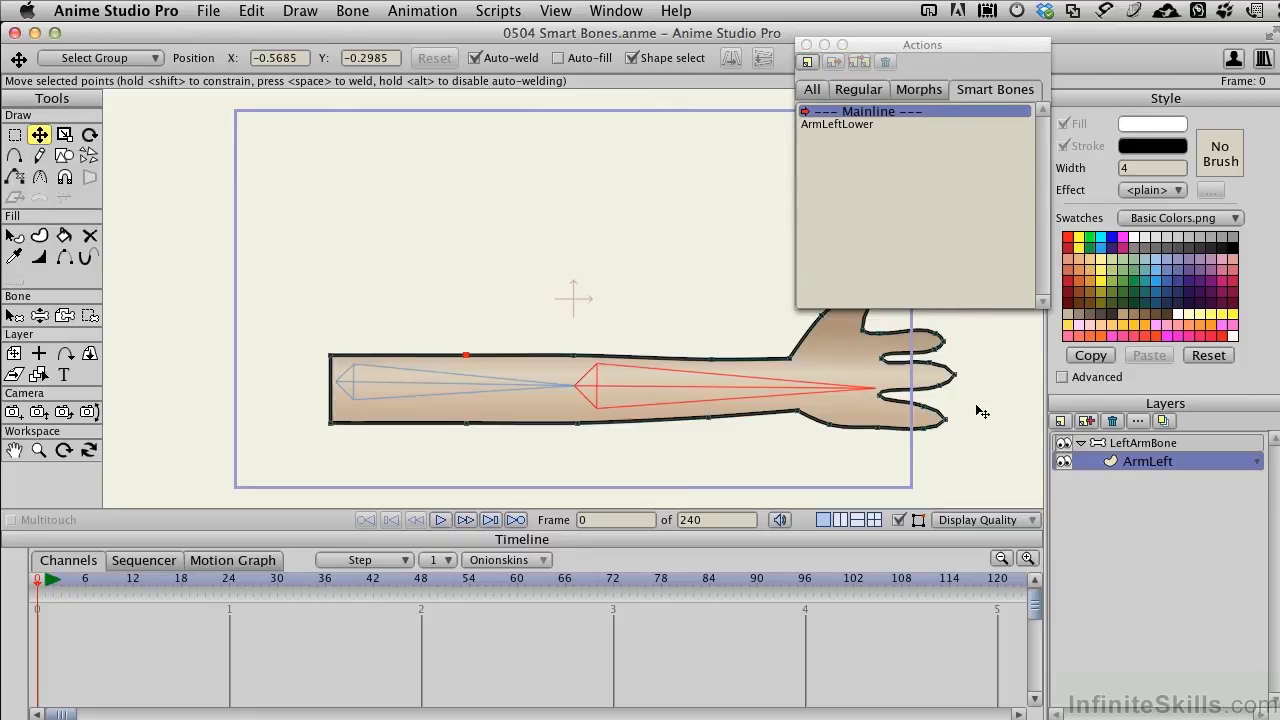
On LeftArmBone, test the lower arm bone's upward flex with Manipulate Bones.
{"action": "left_click", "coordinate": [1172, 447]}
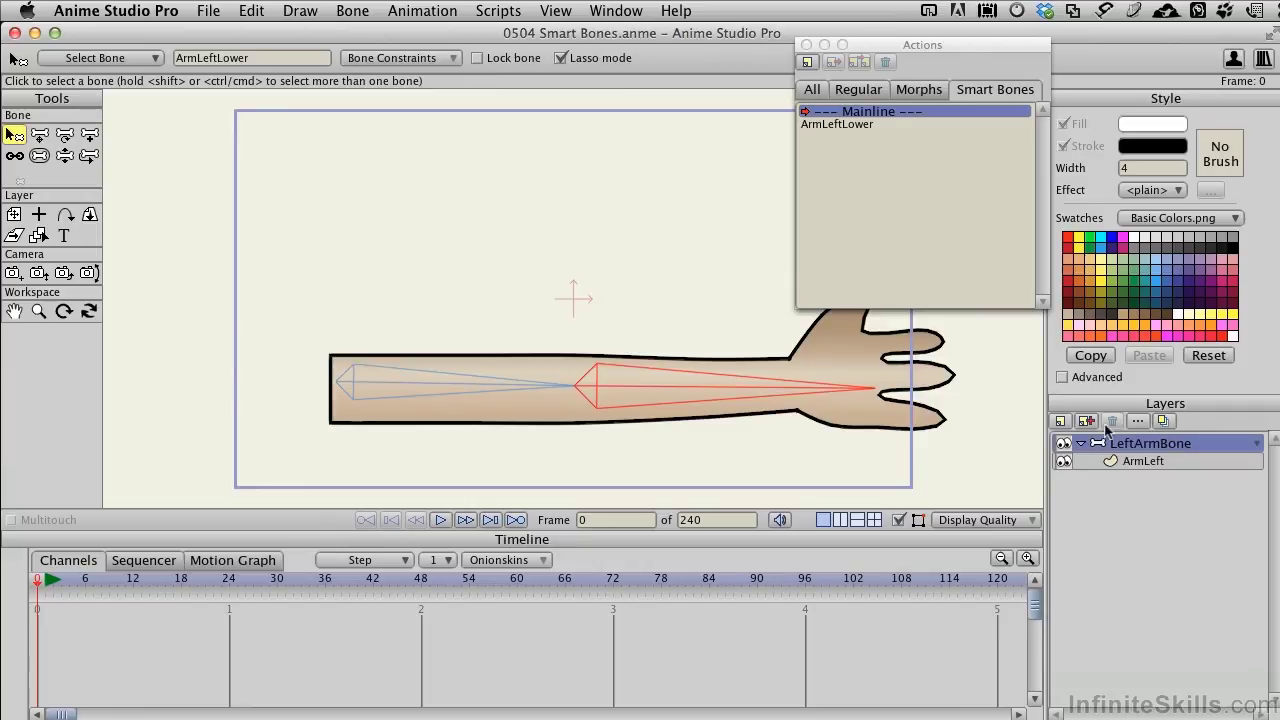
{"action": "key", "text": "z"}
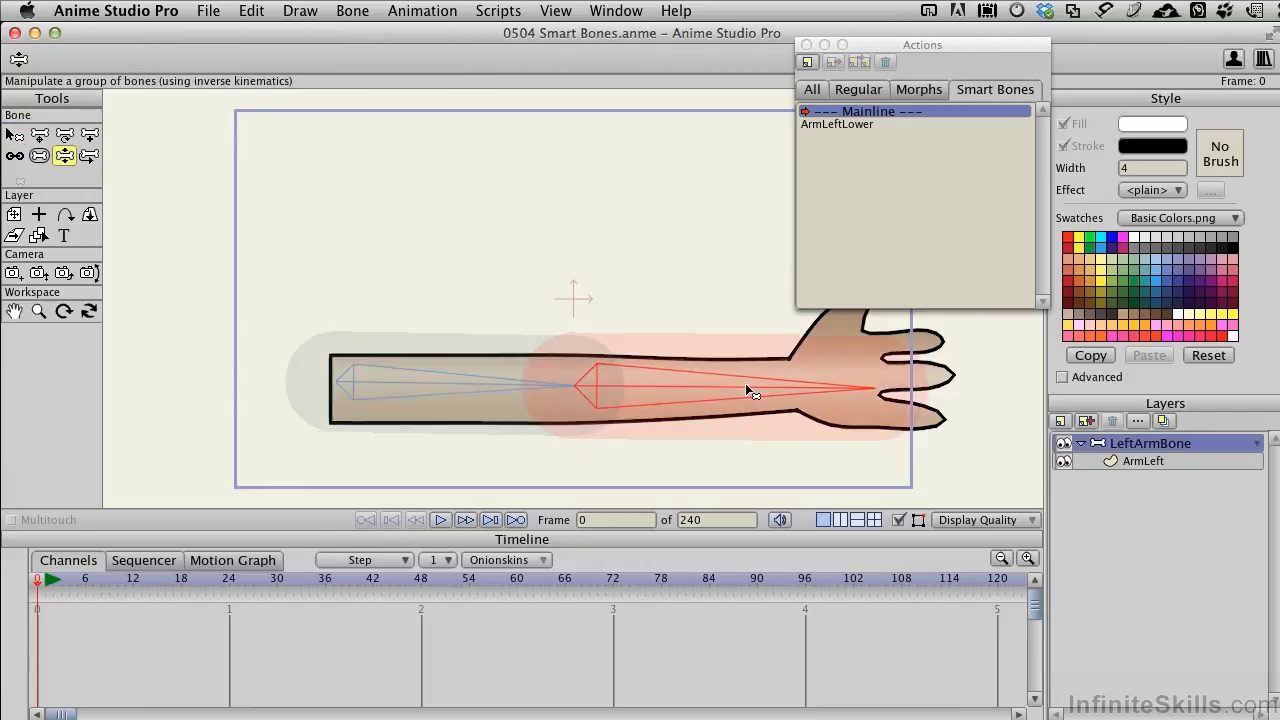
{"action": "left_click_drag", "start_coordinate": [746, 383], "coordinate": [880, 409]}
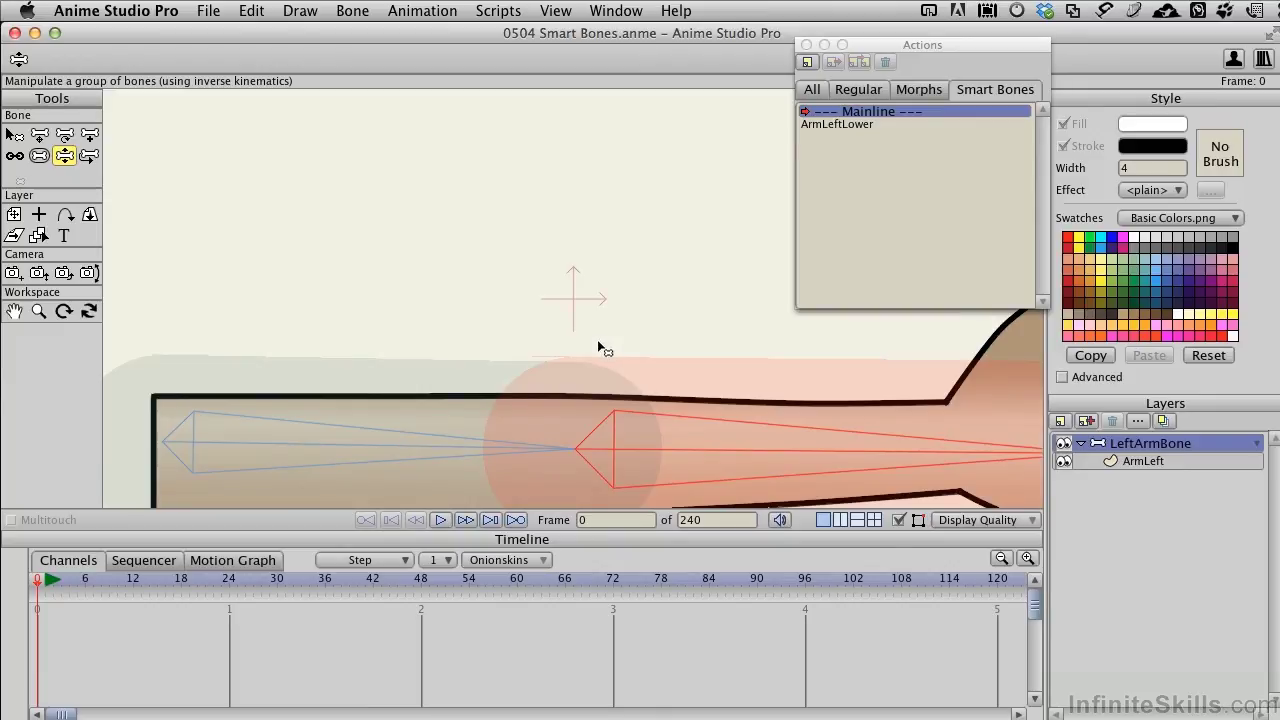
{"action": "scroll", "coordinate": [600, 348], "scroll_direction": "down", "scroll_amount": 3}
{"action": "scroll", "coordinate": [600, 348], "scroll_direction": "down", "scroll_amount": 1}
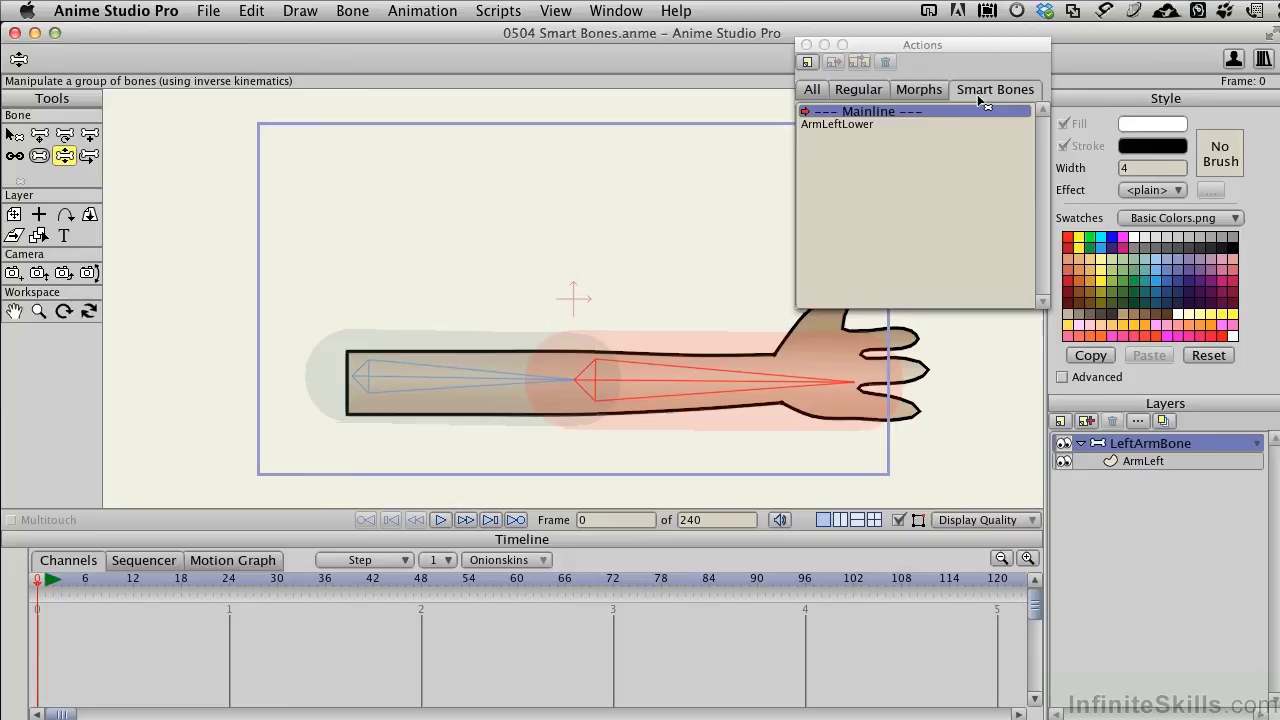
Create a new Smart Bone action named 'ArmLeftLower 2' by pasting the bone name and adding 2.
{"action": "left_click", "coordinate": [809, 63]}
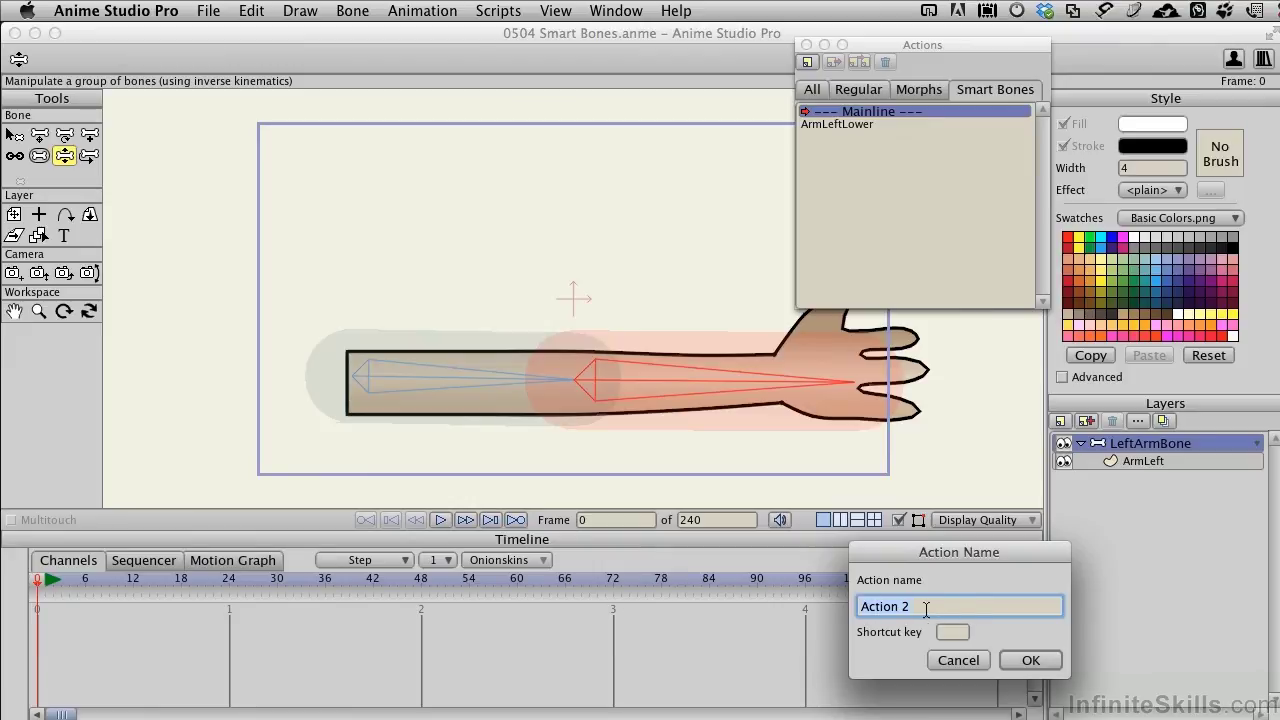
{"action": "left_click_drag", "start_coordinate": [922, 608], "coordinate": [848, 610]}
{"action": "type", "text": "ArmLeftLower"}
{"action": "type", "text": "2"}
{"action": "left_click", "coordinate": [1031, 660]}
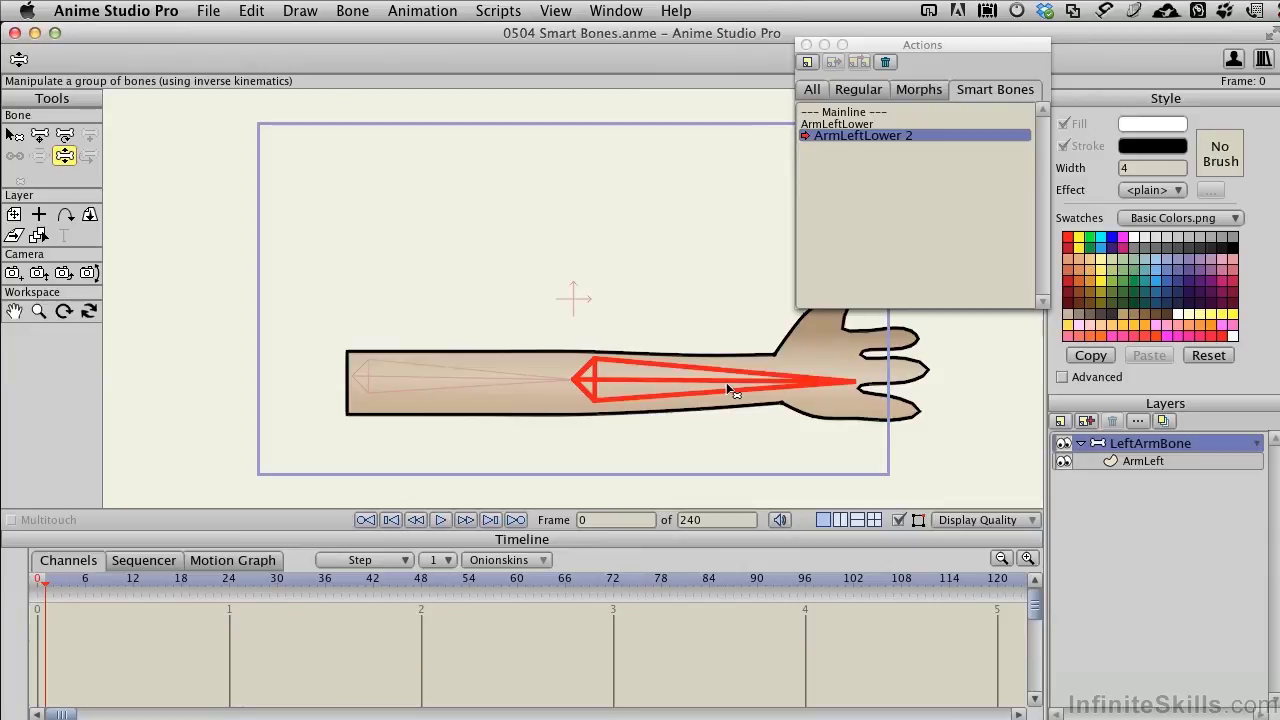
Bend the forearm downward, then move and re-curve the ArmLeft elbow points around the bend.
{"action": "mouse_move", "coordinate": [731, 388]}
{"action": "left_mouse_down"}
{"action": "mouse_move", "coordinate": [677, 460]}
{"action": "mouse_move", "coordinate": [530, 524]}
{"action": "mouse_move", "coordinate": [488, 568]}
{"action": "mouse_move", "coordinate": [357, 623]}
{"action": "mouse_move", "coordinate": [353, 659]}
{"action": "left_mouse_up"}
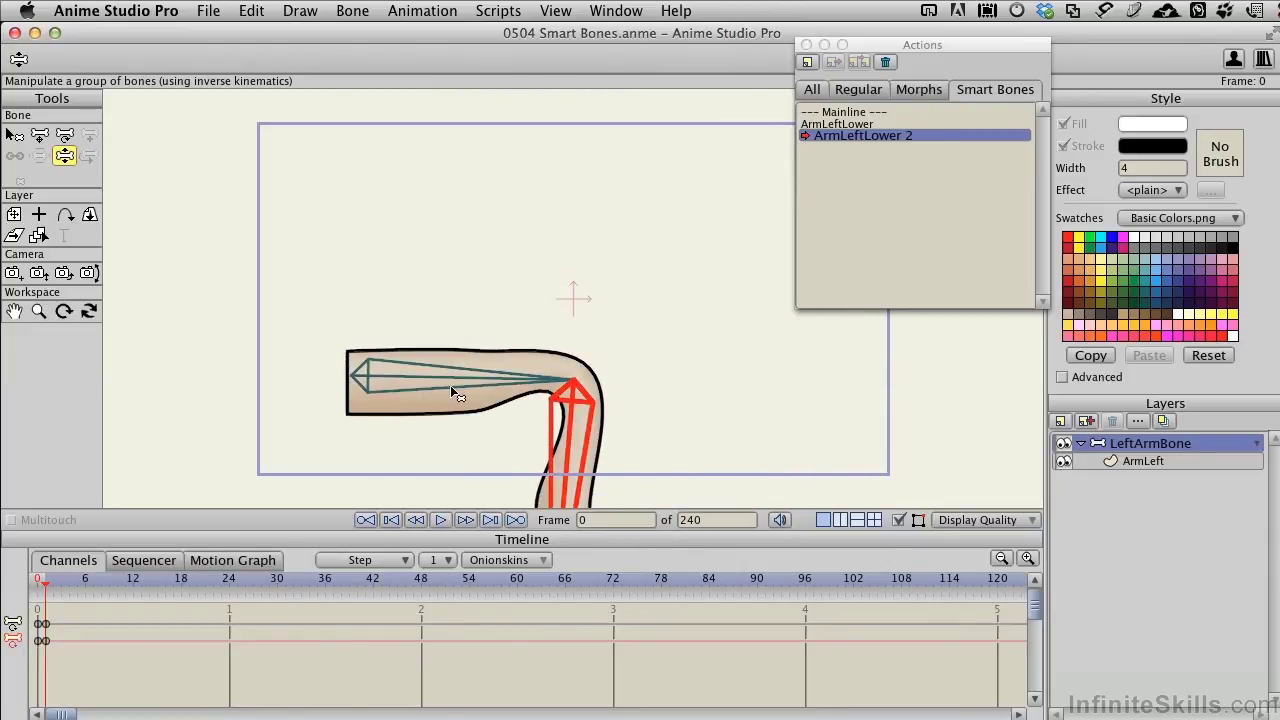
{"action": "left_click", "coordinate": [1150, 461]}
{"action": "key", "text": "t"}
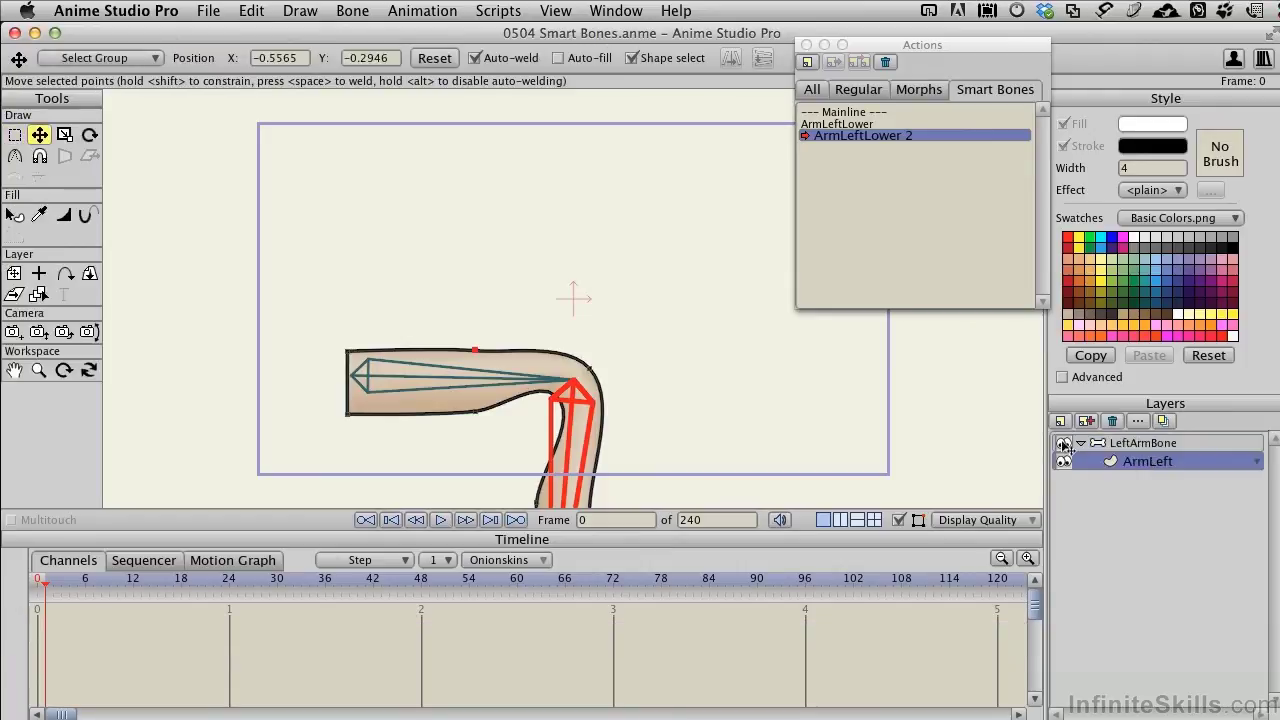
{"action": "left_click_drag", "start_coordinate": [550, 404], "coordinate": [456, 411]}
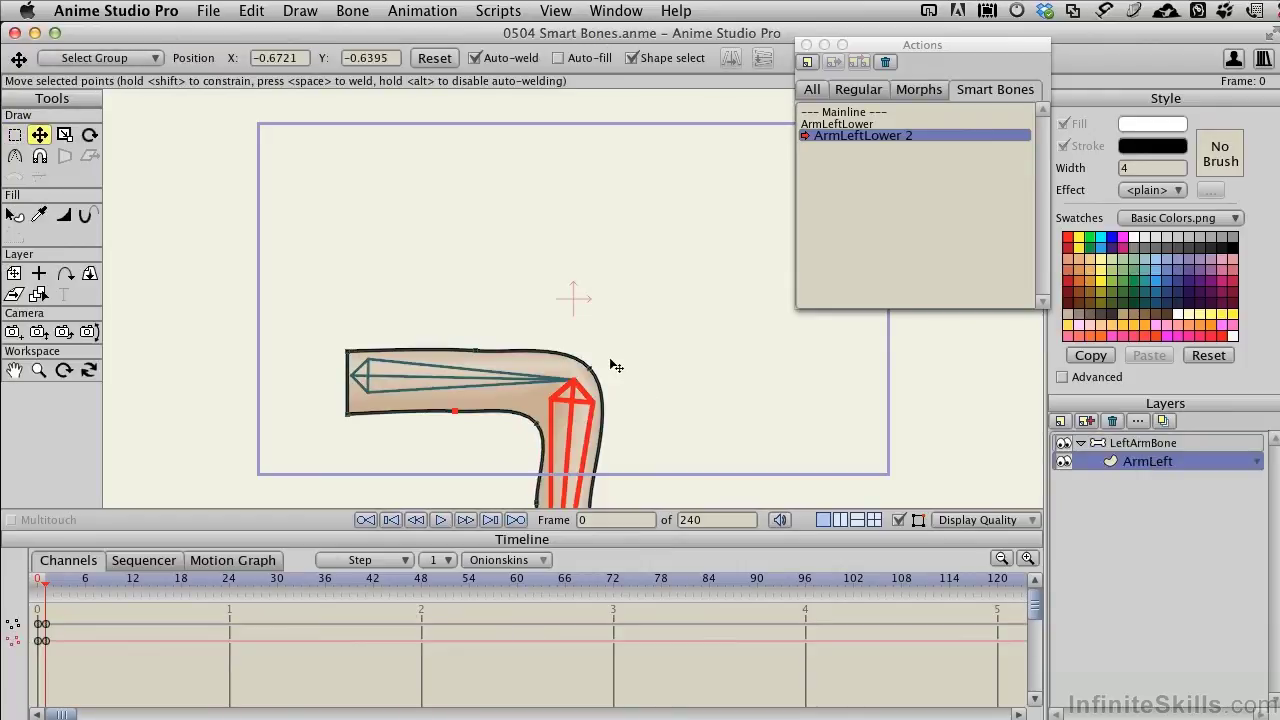
{"action": "key", "text": "c"}
{"action": "left_click_drag", "start_coordinate": [591, 368], "coordinate": [405, 366]}
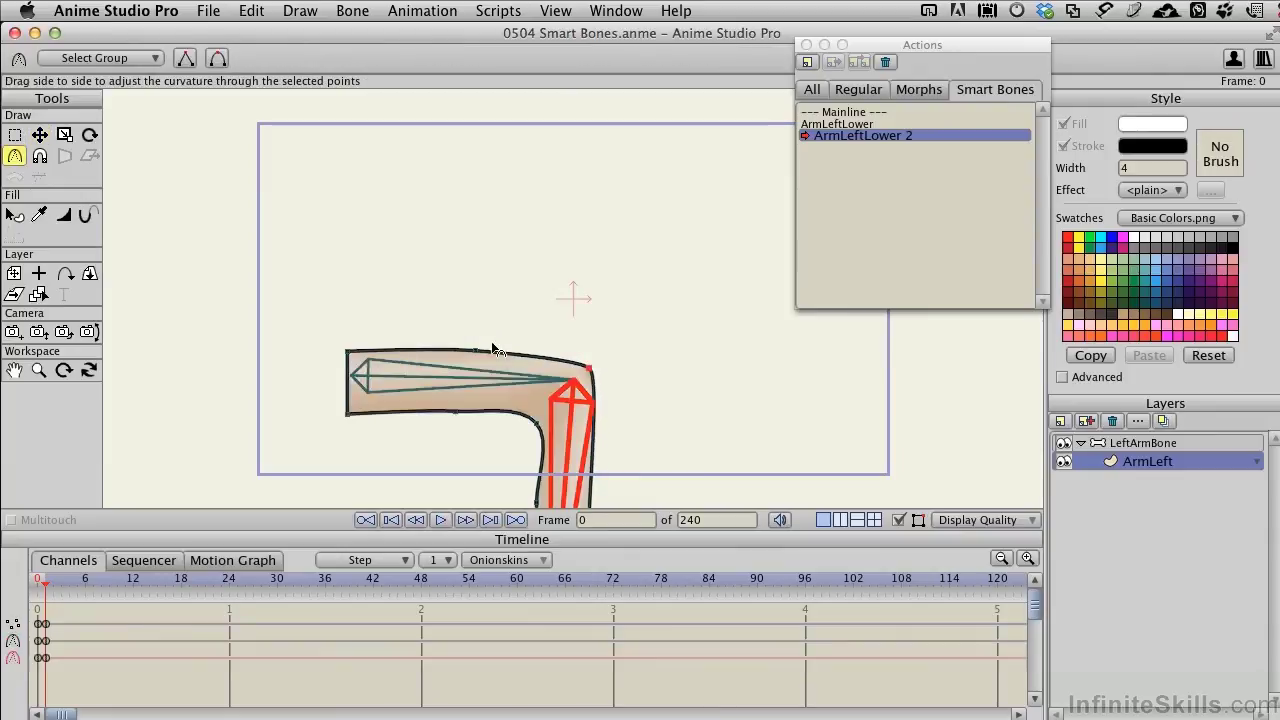
Back on the Mainline, bend the LeftArmBone lower arm bone downward, then swing it back straight.
{"action": "left_click", "coordinate": [847, 113]}
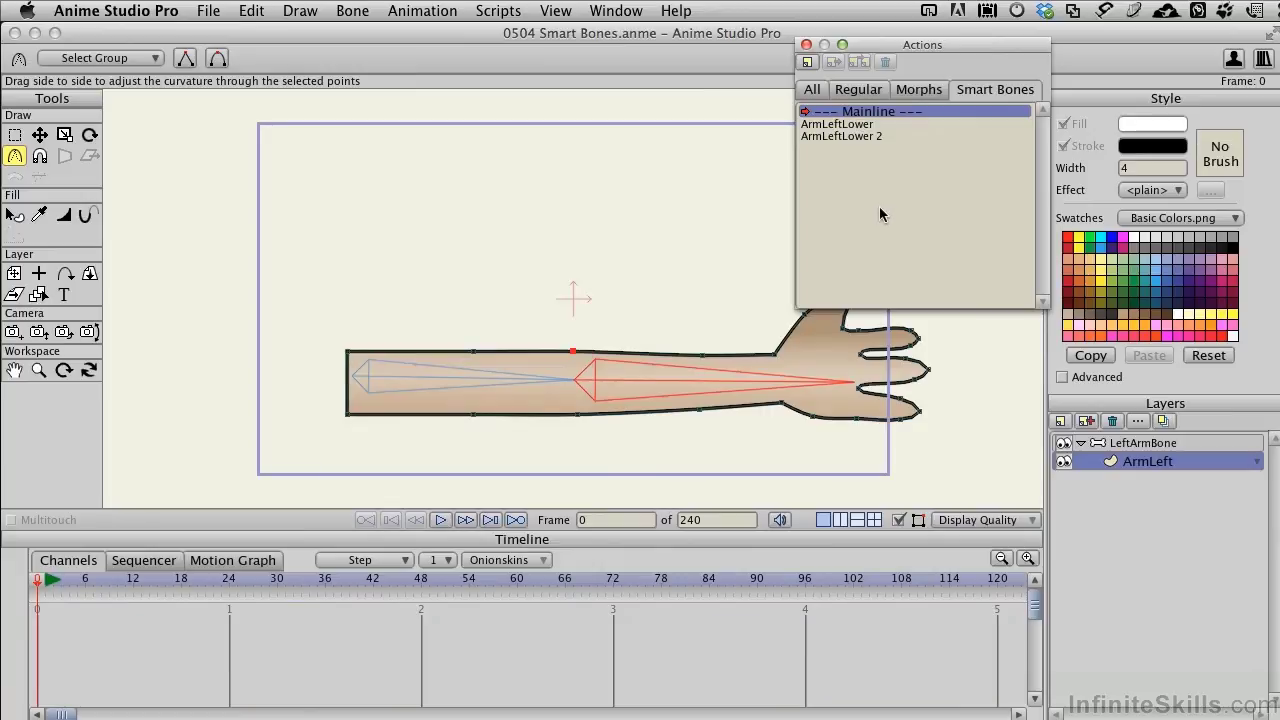
{"action": "key", "text": "x"}
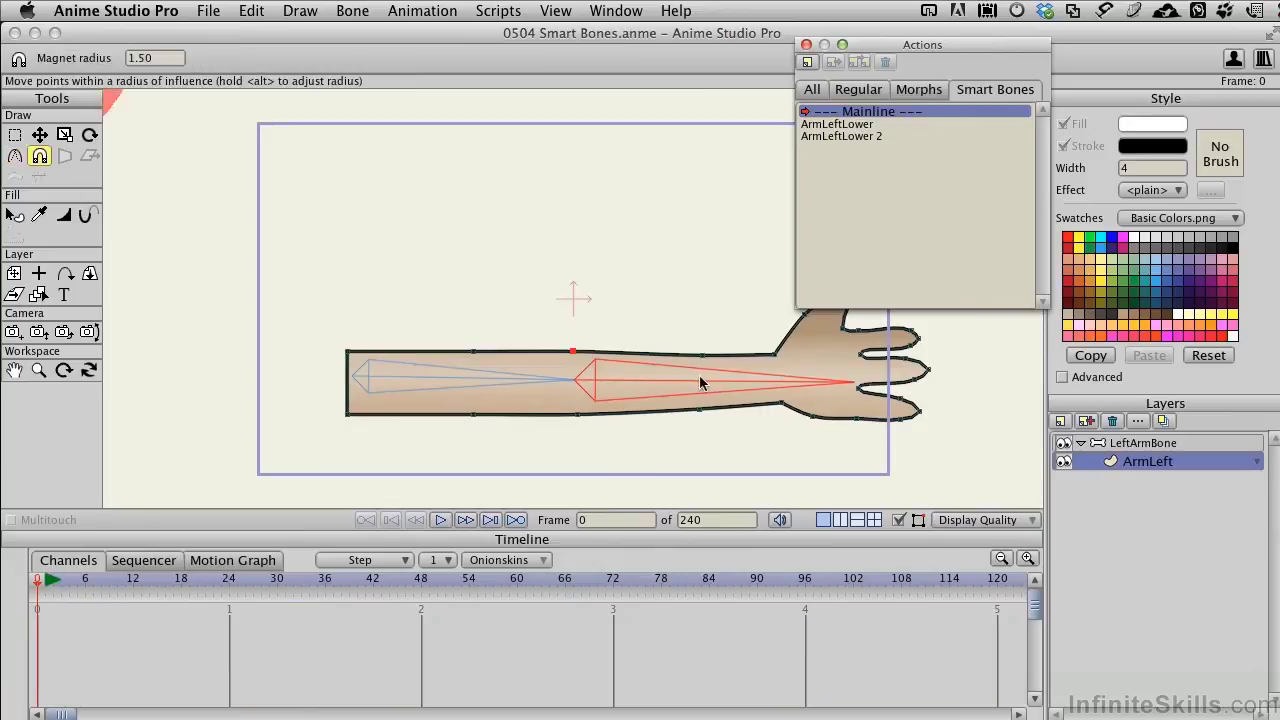
{"action": "left_click", "coordinate": [1151, 448]}
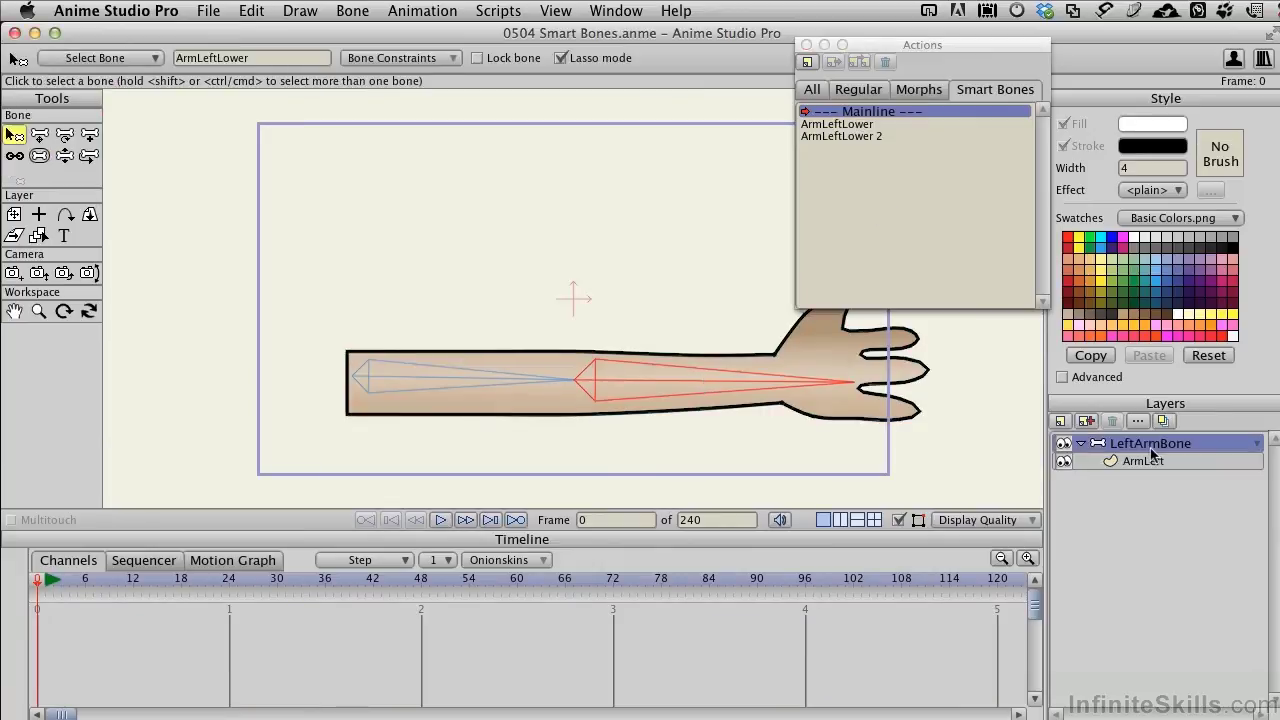
{"action": "key", "text": "z"}
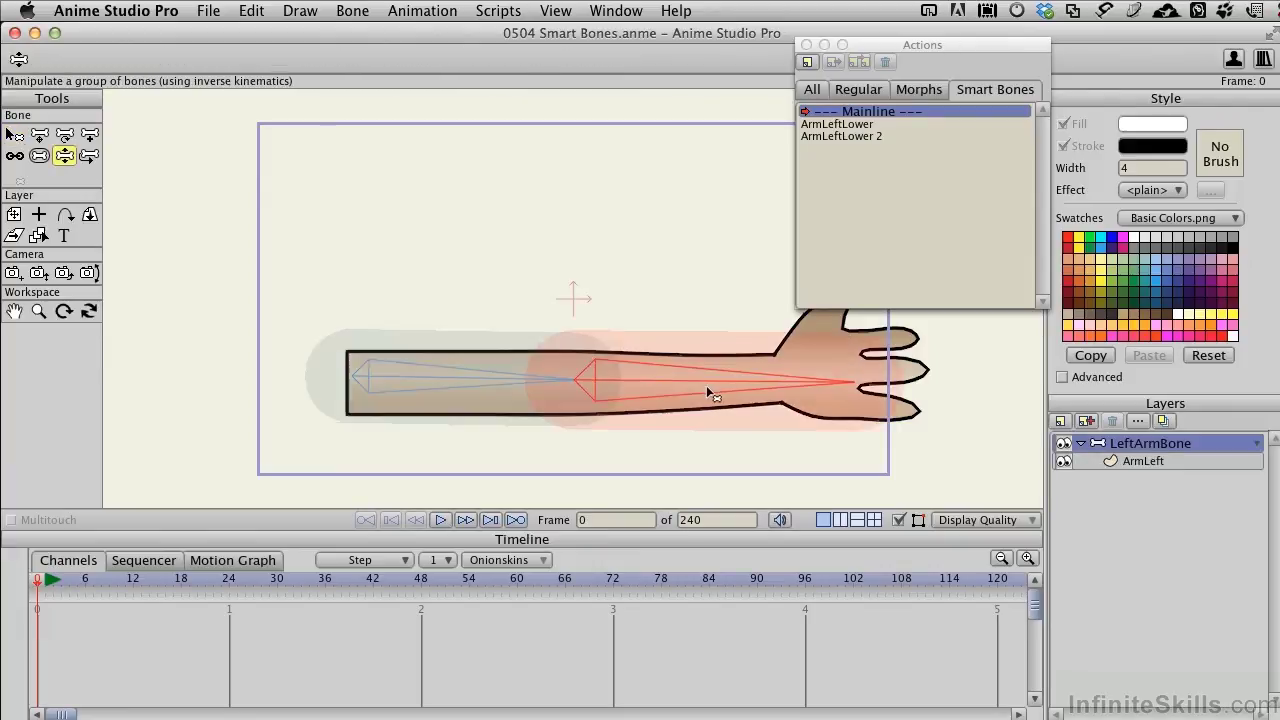
{"action": "left_click_drag", "start_coordinate": [706, 384], "coordinate": [700, 490]}
{"action": "left_click_drag", "start_coordinate": [783, 375], "coordinate": [986, 331]}
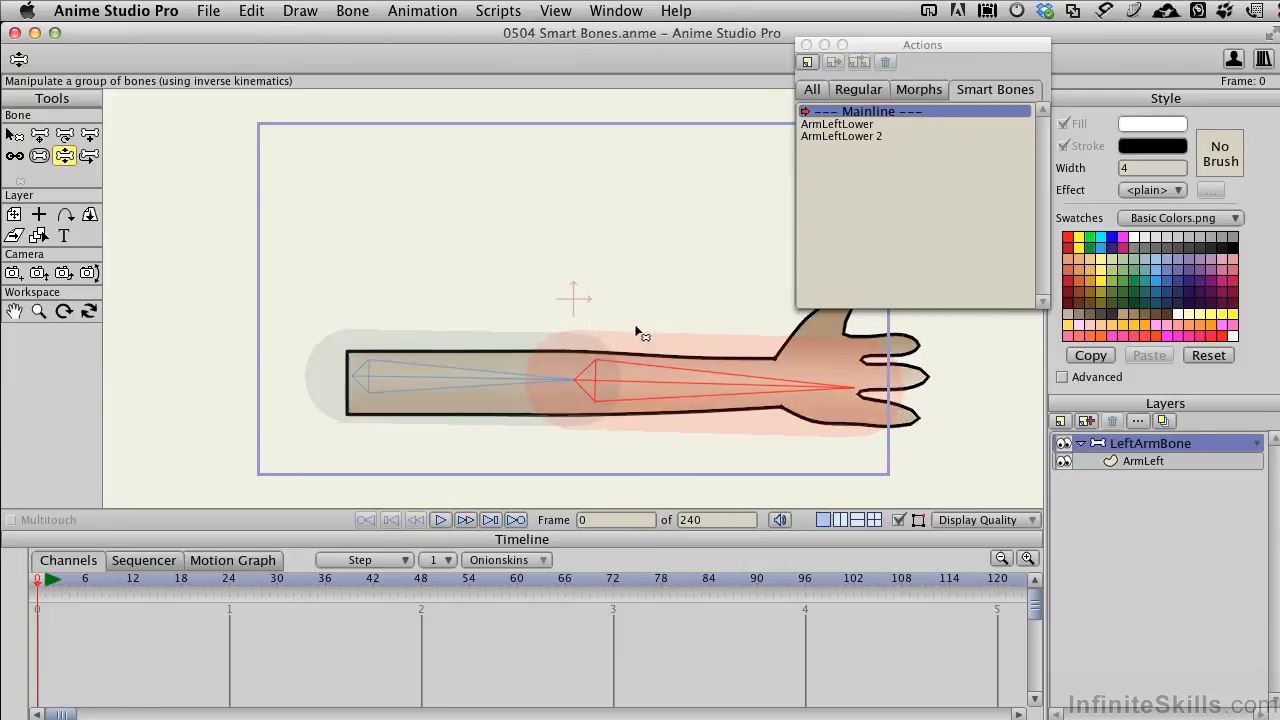